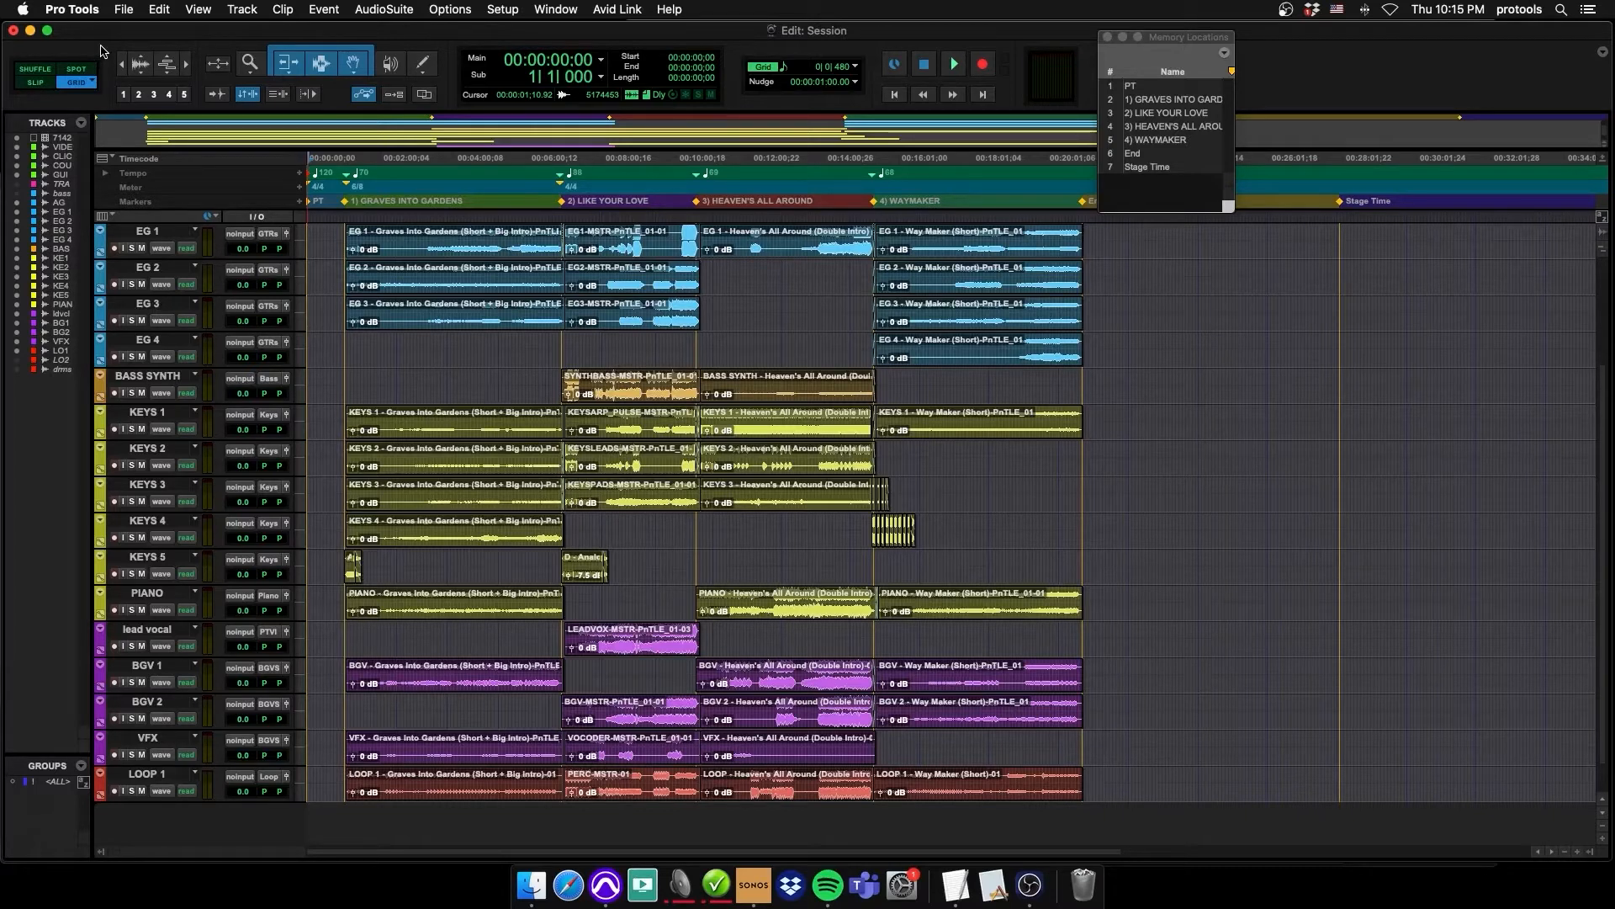
Step: Import the audio file 1 hour SMPTE 24bit-48khz-30fps.wav onto a new track located at the session start
click(123, 9)
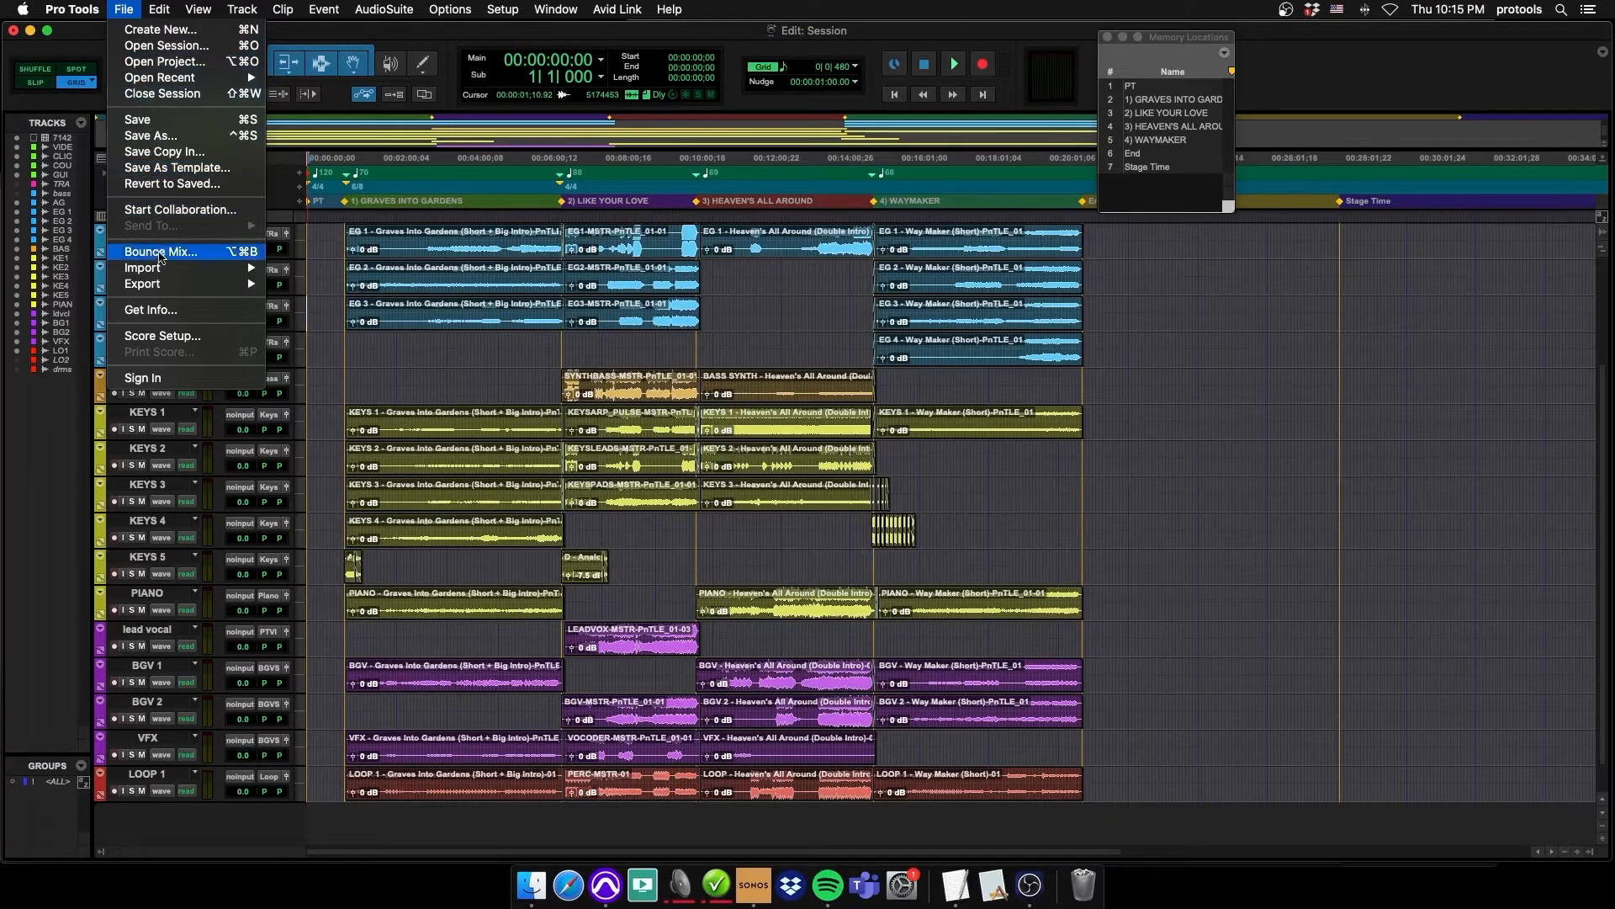
mouse_move(144, 267)
click(353, 293)
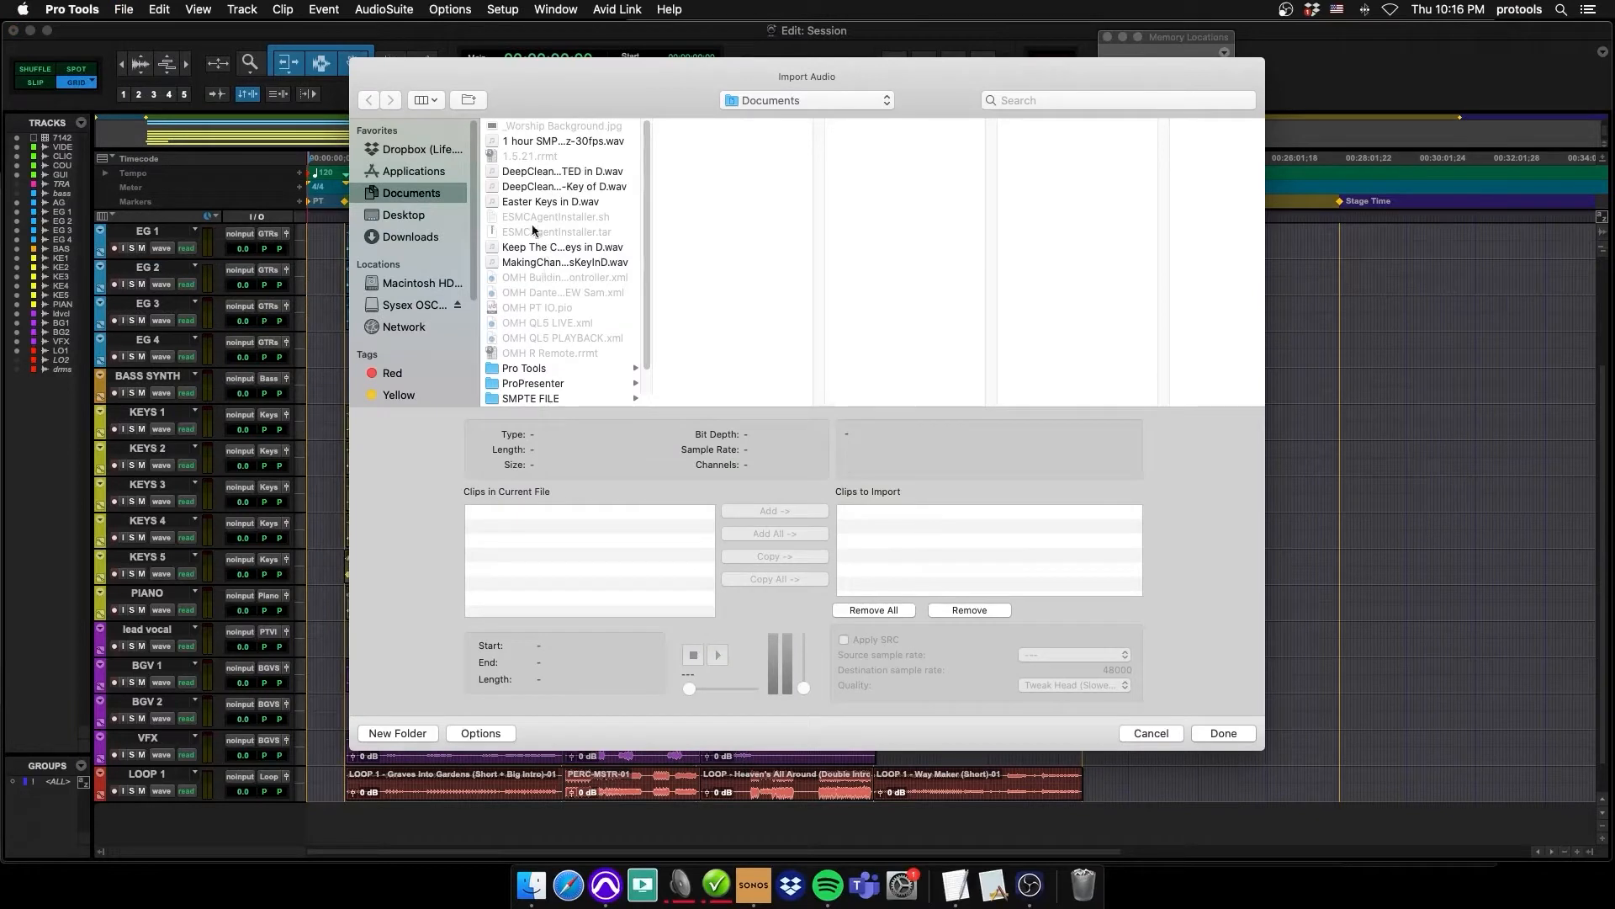
click(533, 141)
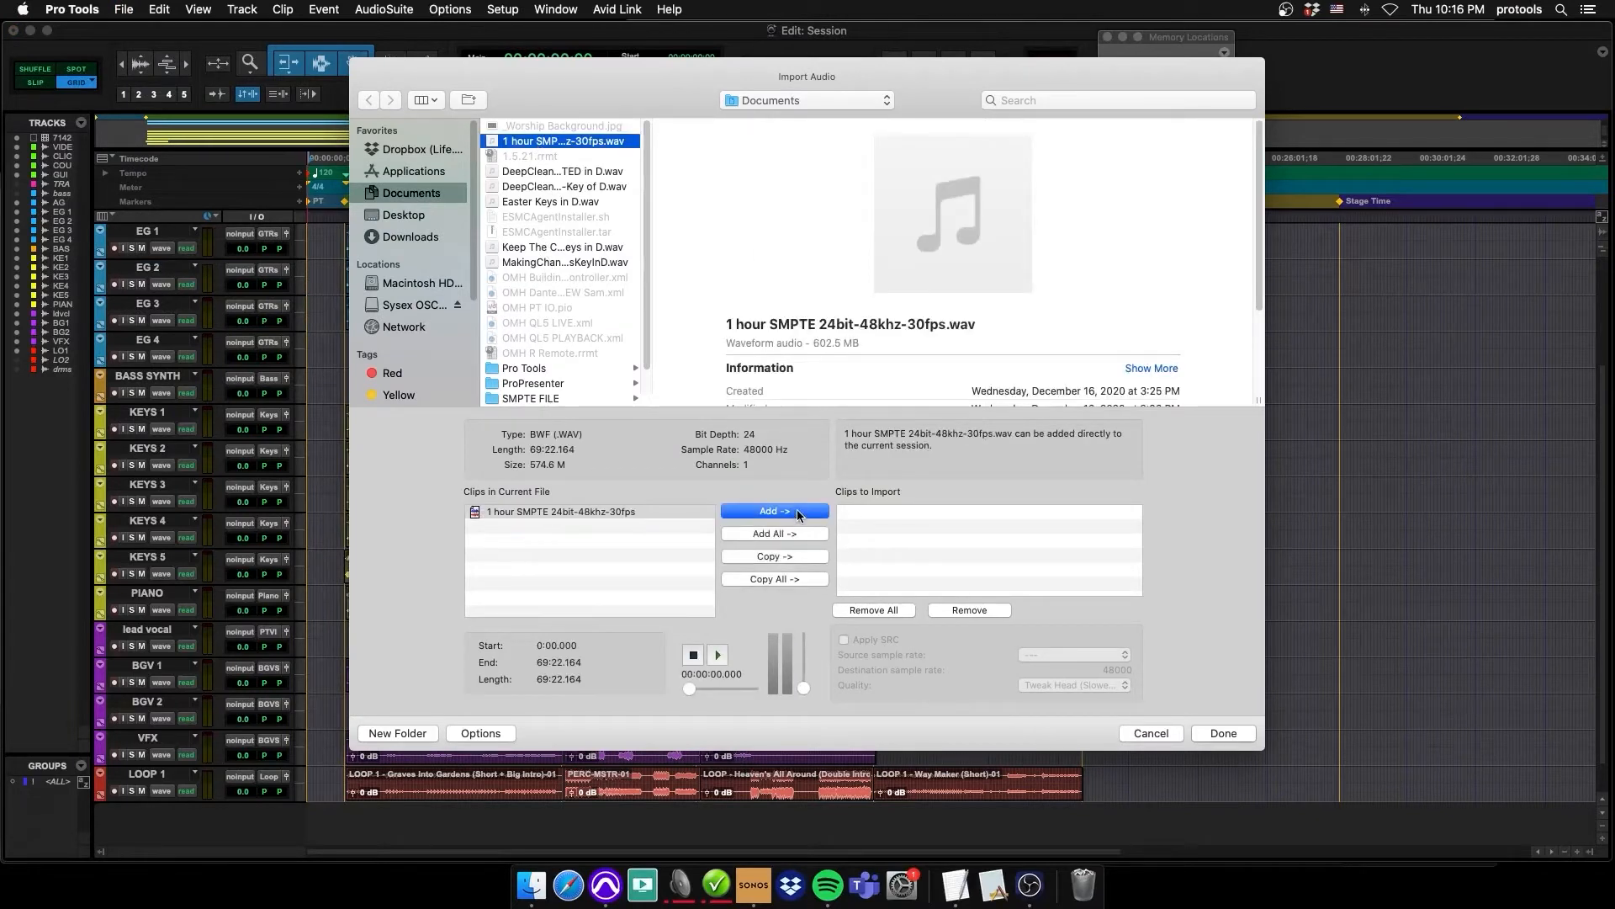
click(795, 510)
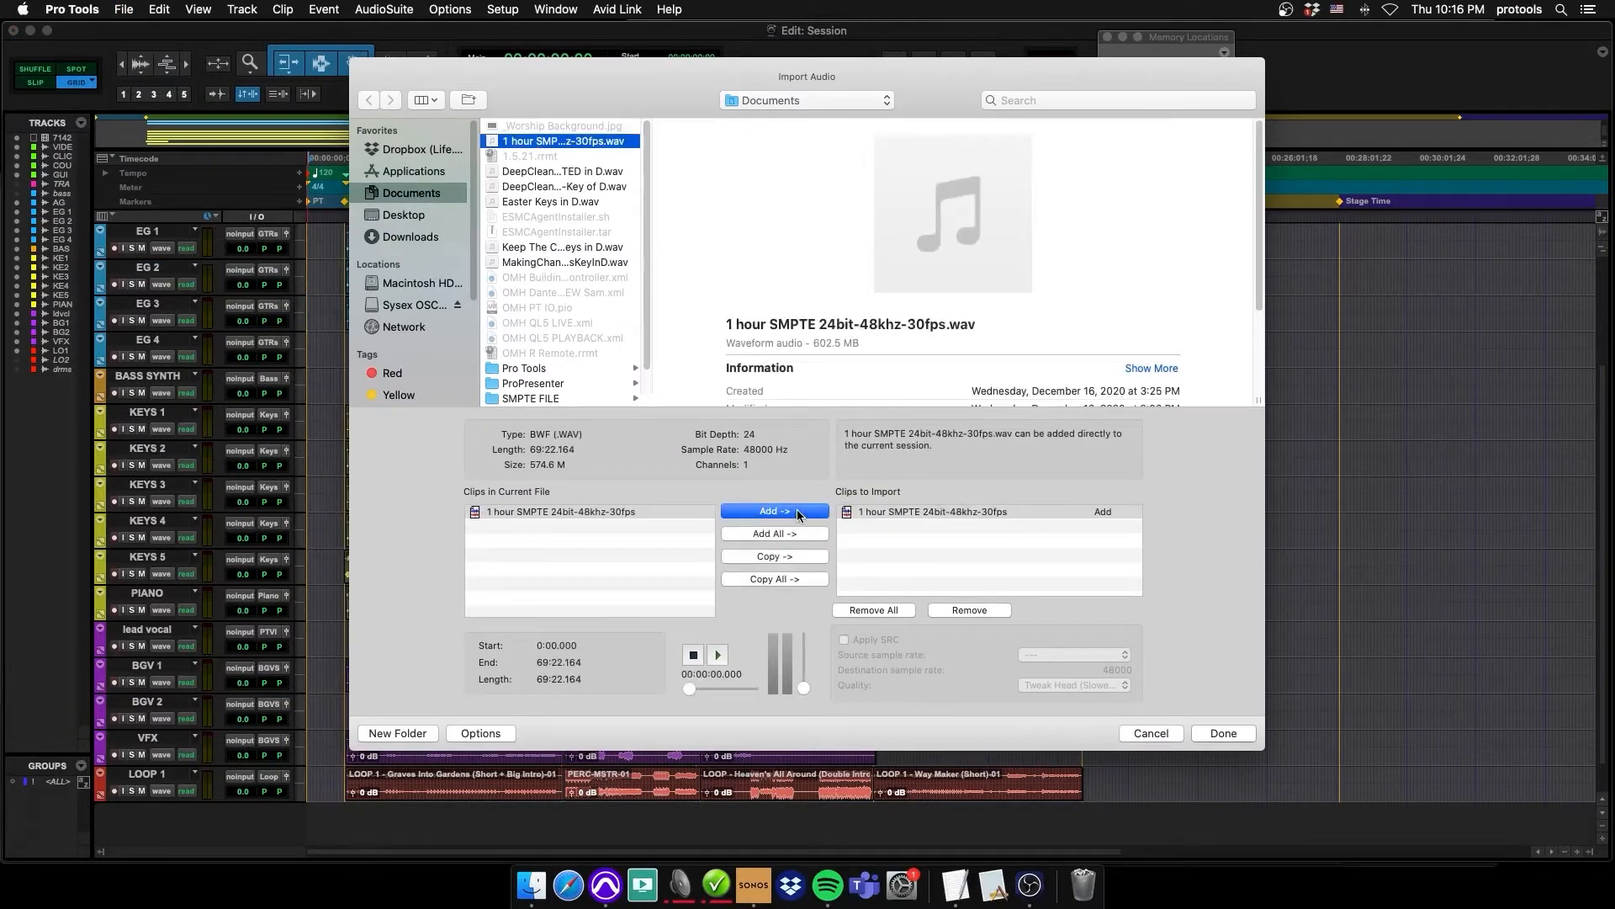
click(1230, 731)
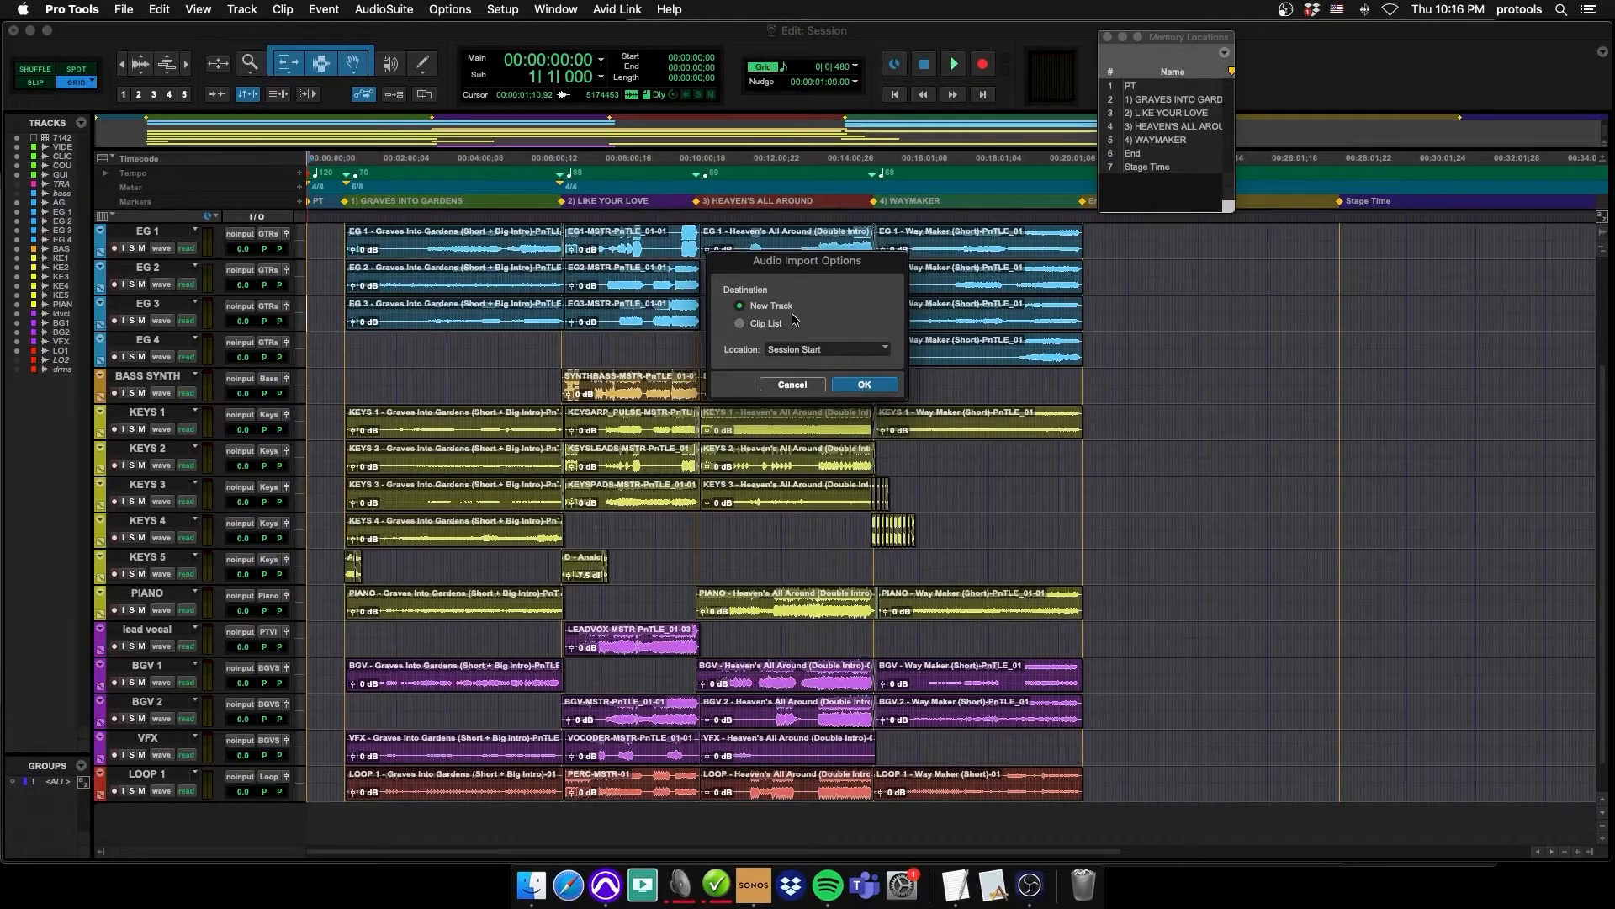
click(813, 349)
click(813, 354)
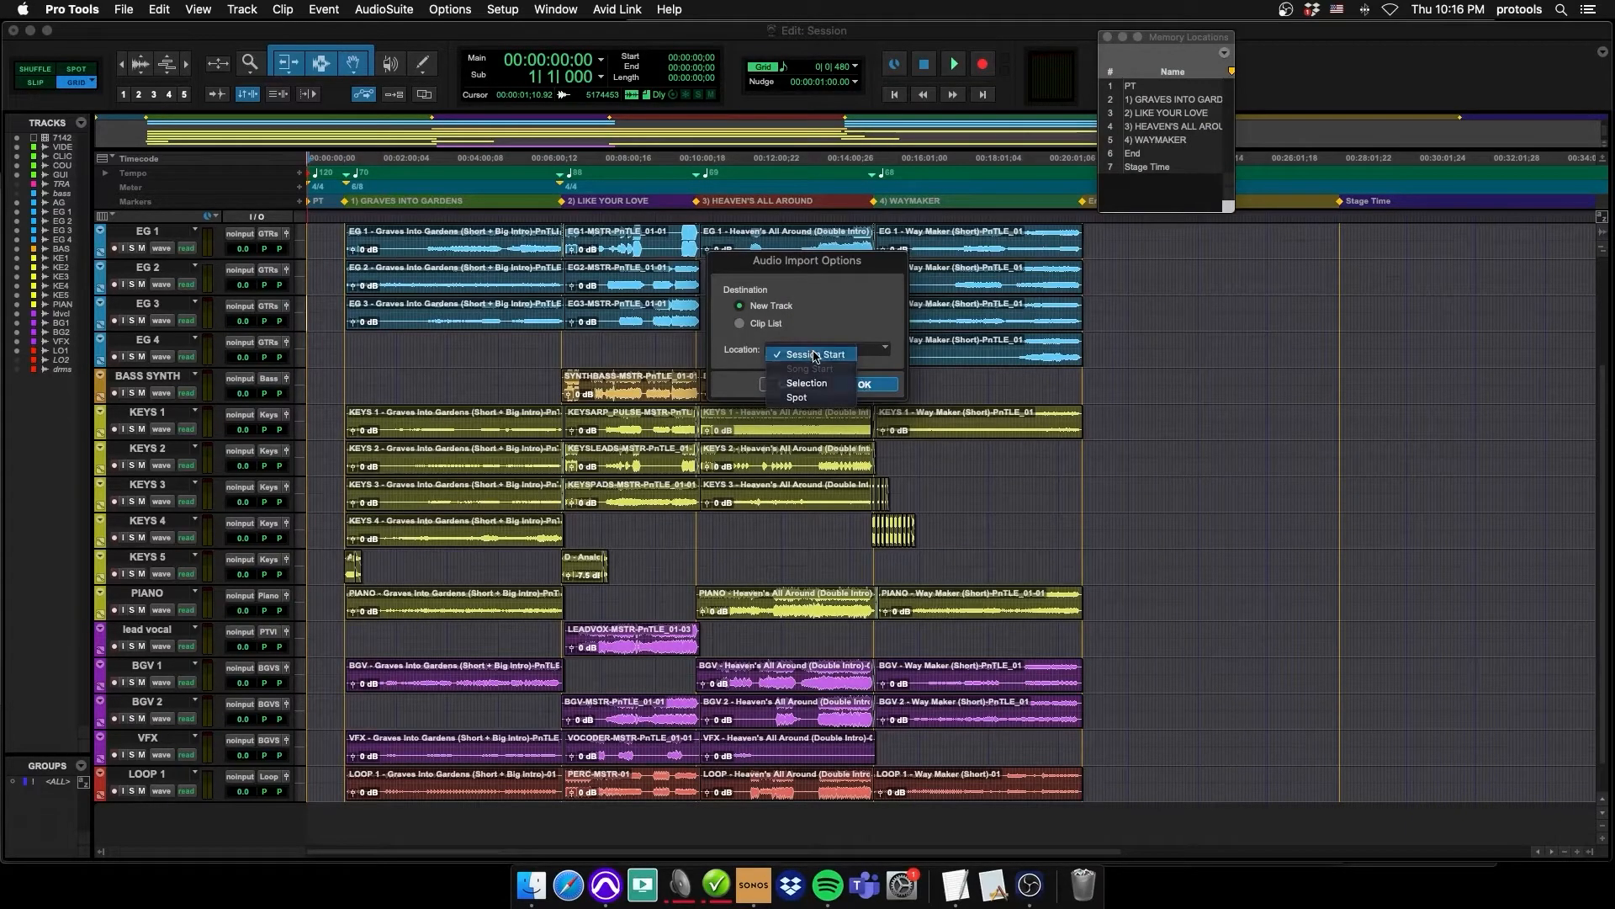
click(864, 384)
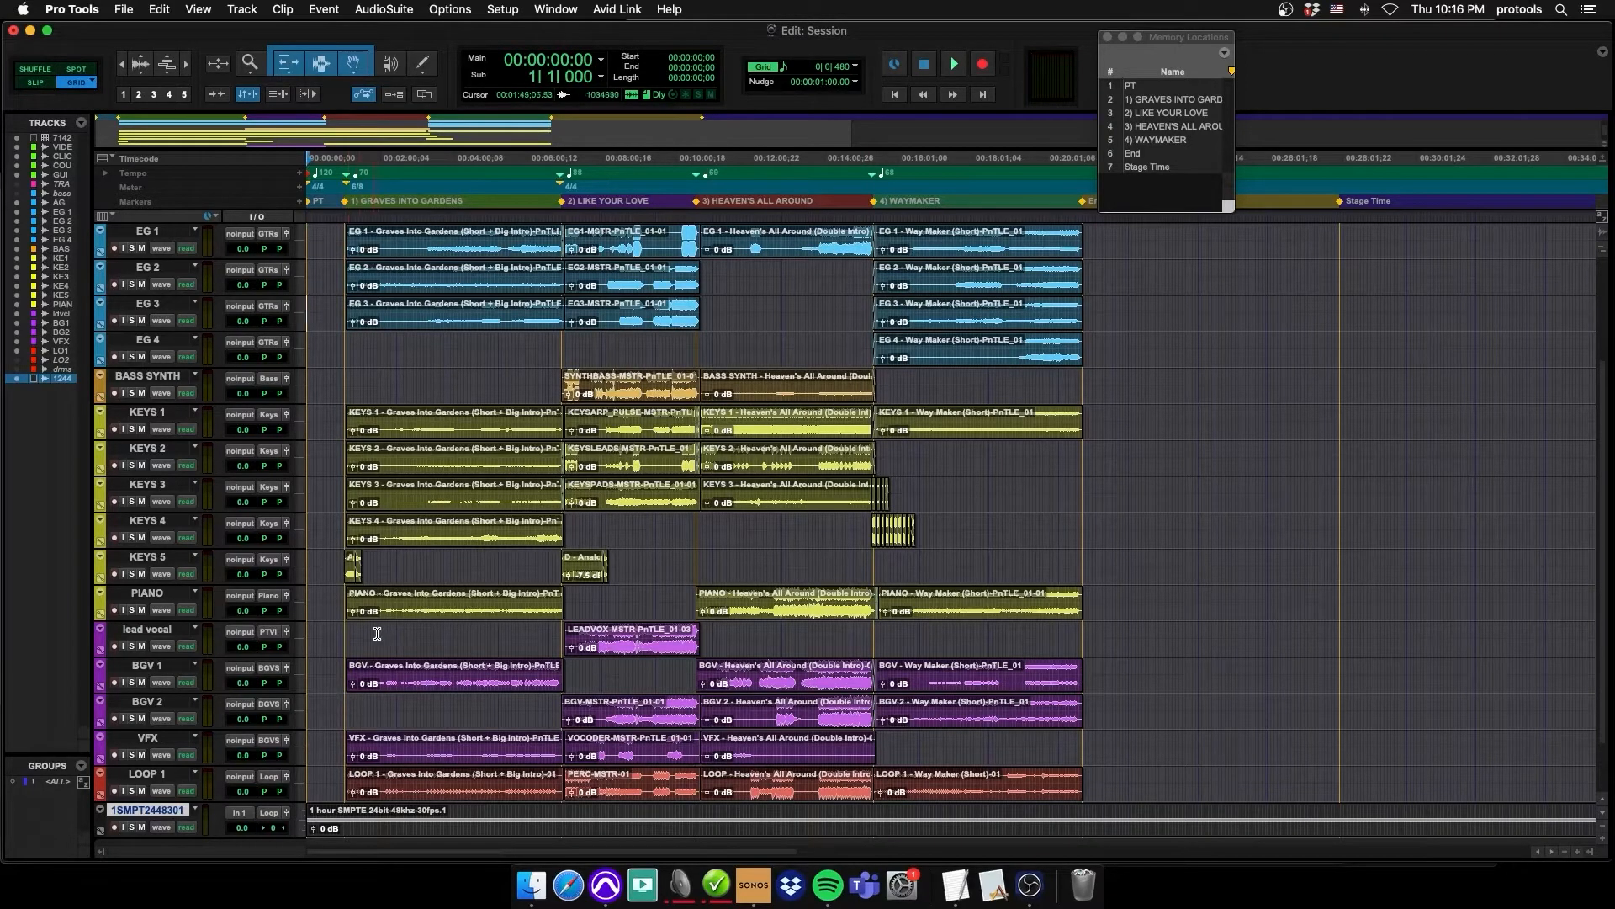
Step: Route the output of the imported timecode track 1SMPT2448301 to the SMPTE (Mono) output
click(286, 813)
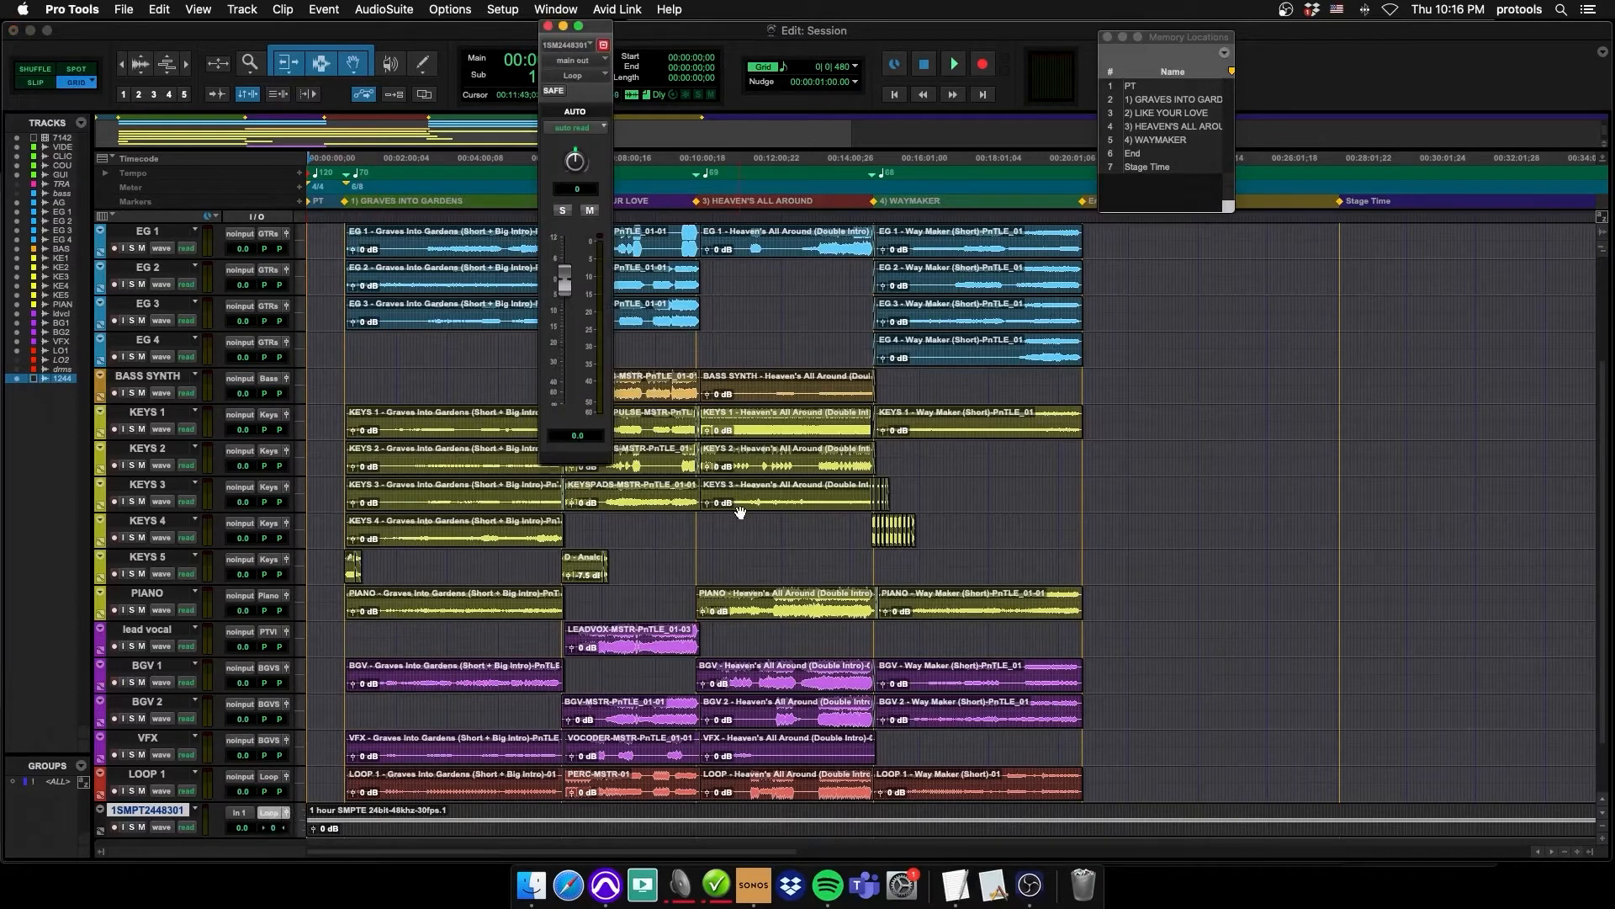
click(286, 814)
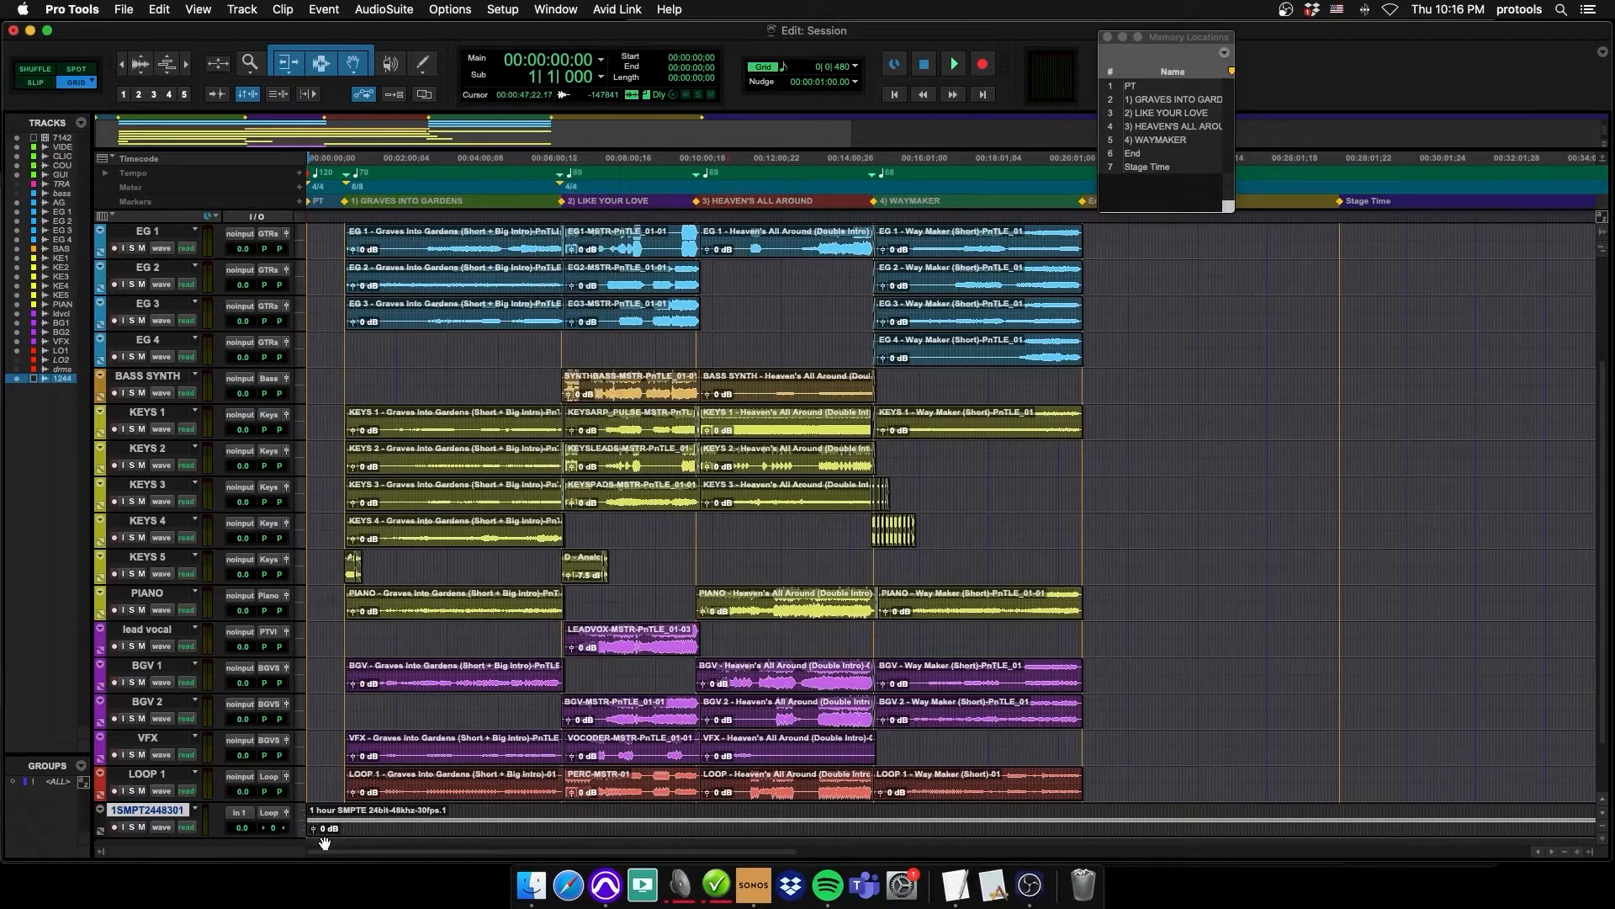
click(270, 813)
mouse_move(312, 814)
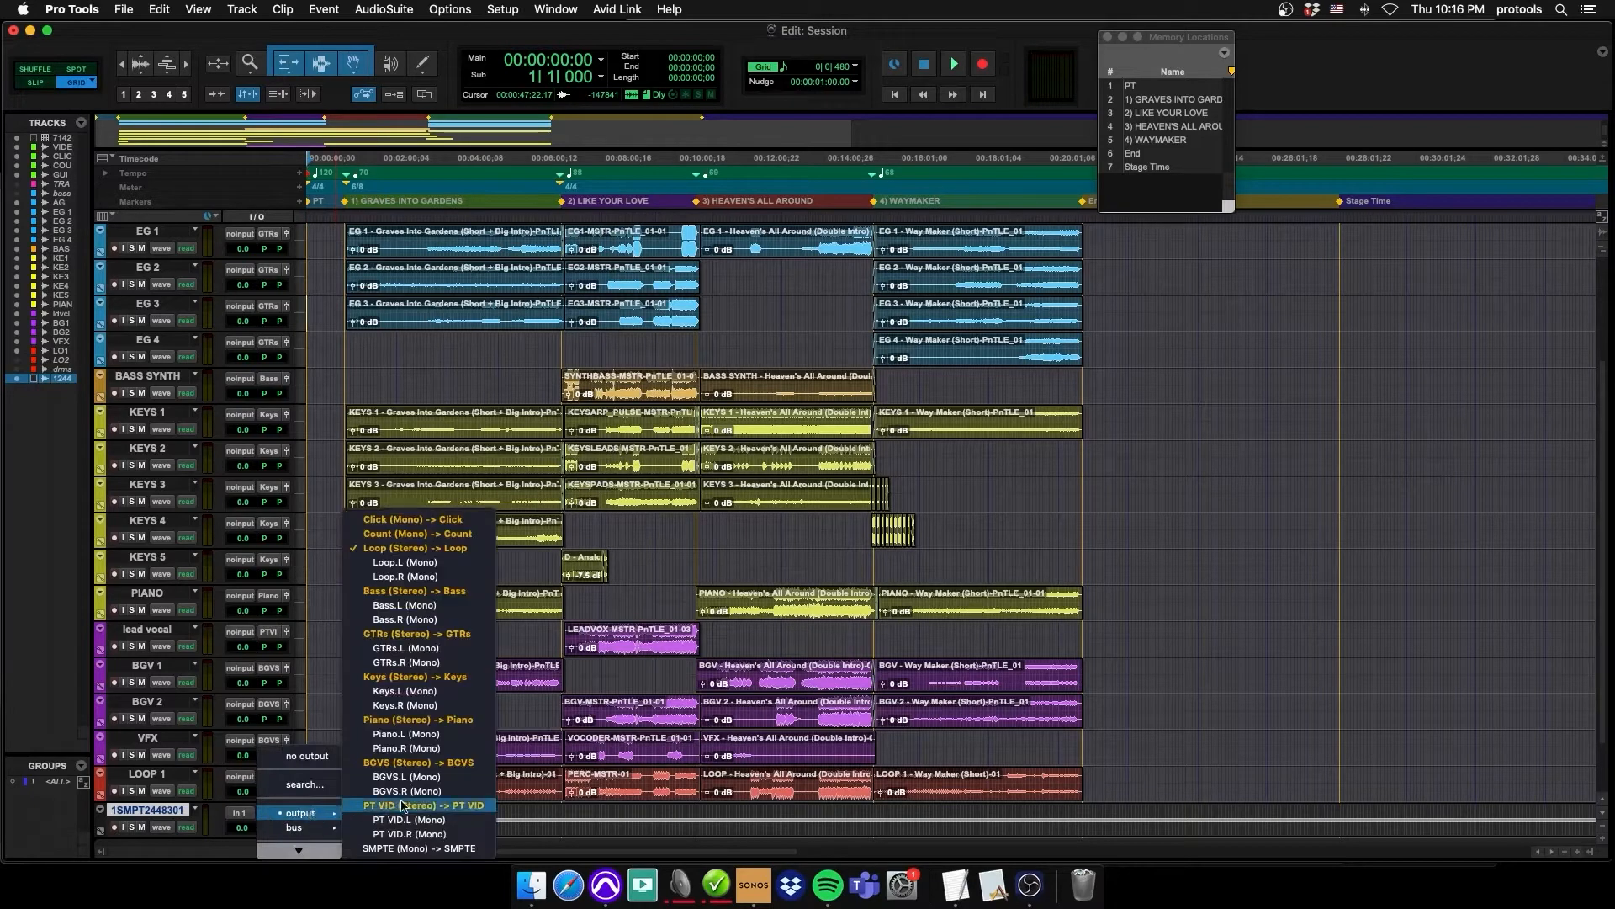
click(420, 850)
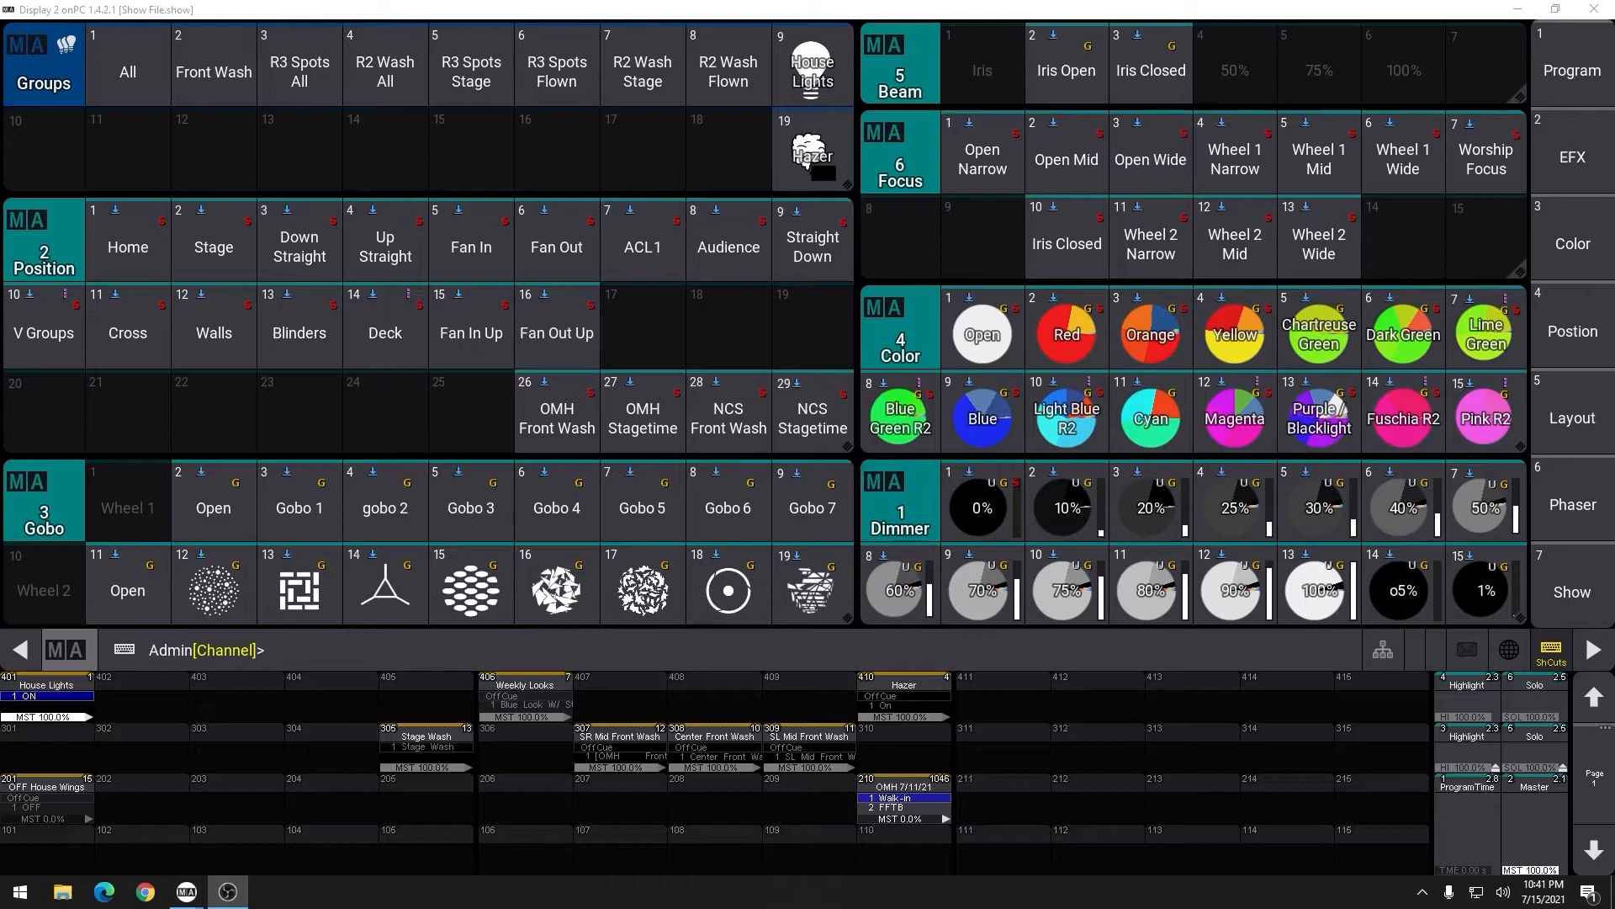
Step: In grandMA3 onPC, select sequence 1046 'OMH 7/11/21' and bring up its cue list in the Show view
text(lq1046)
key(Return)
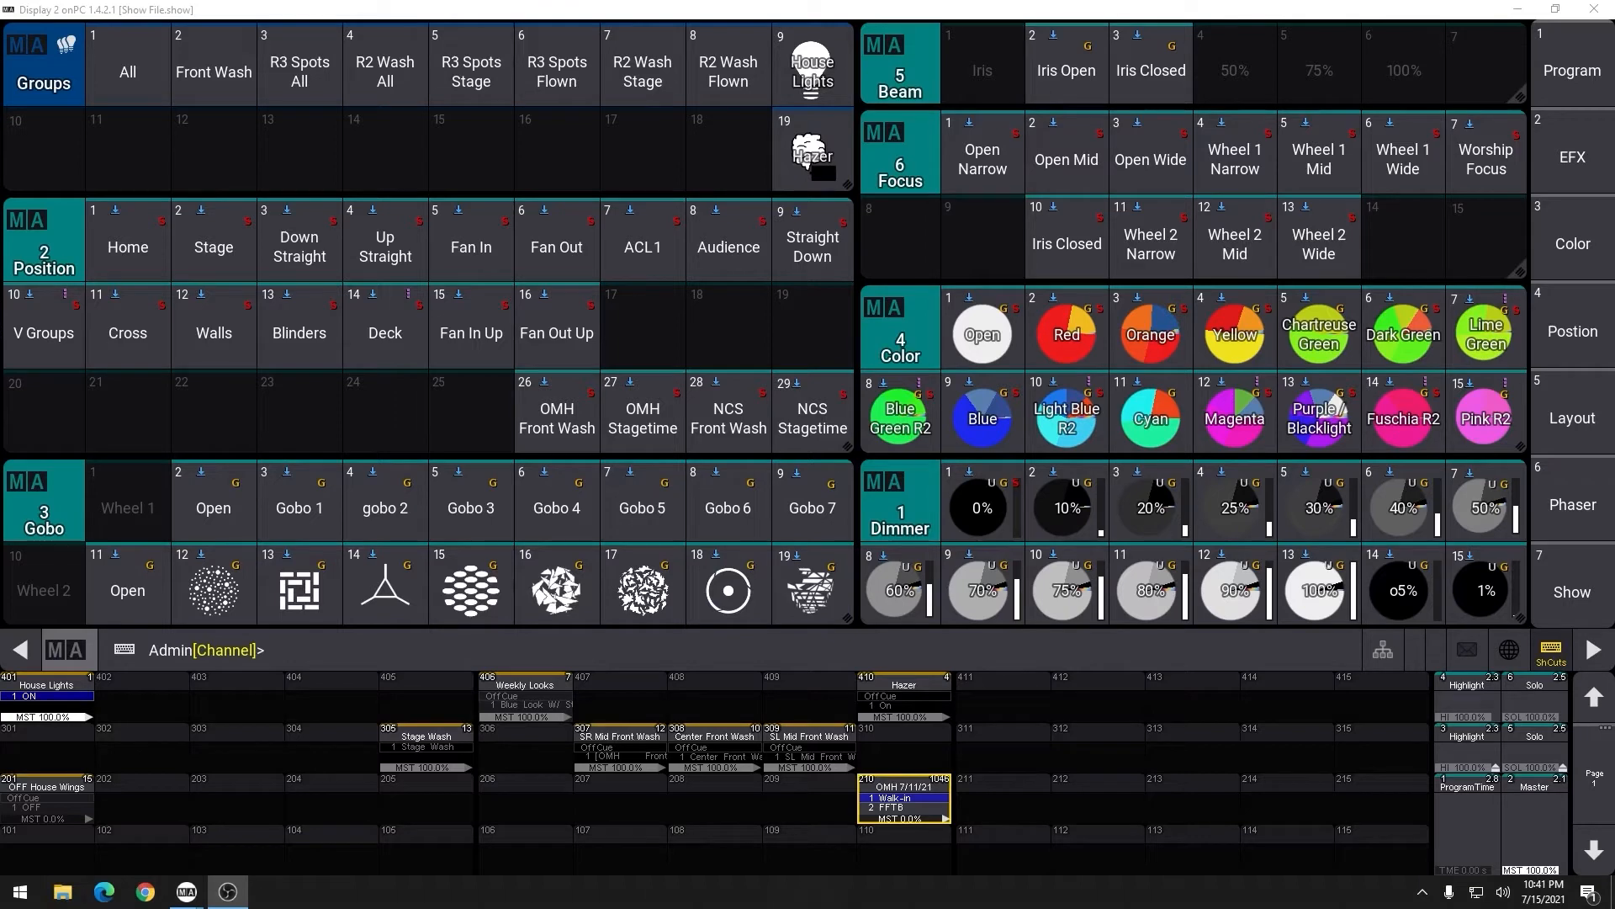
click(1581, 597)
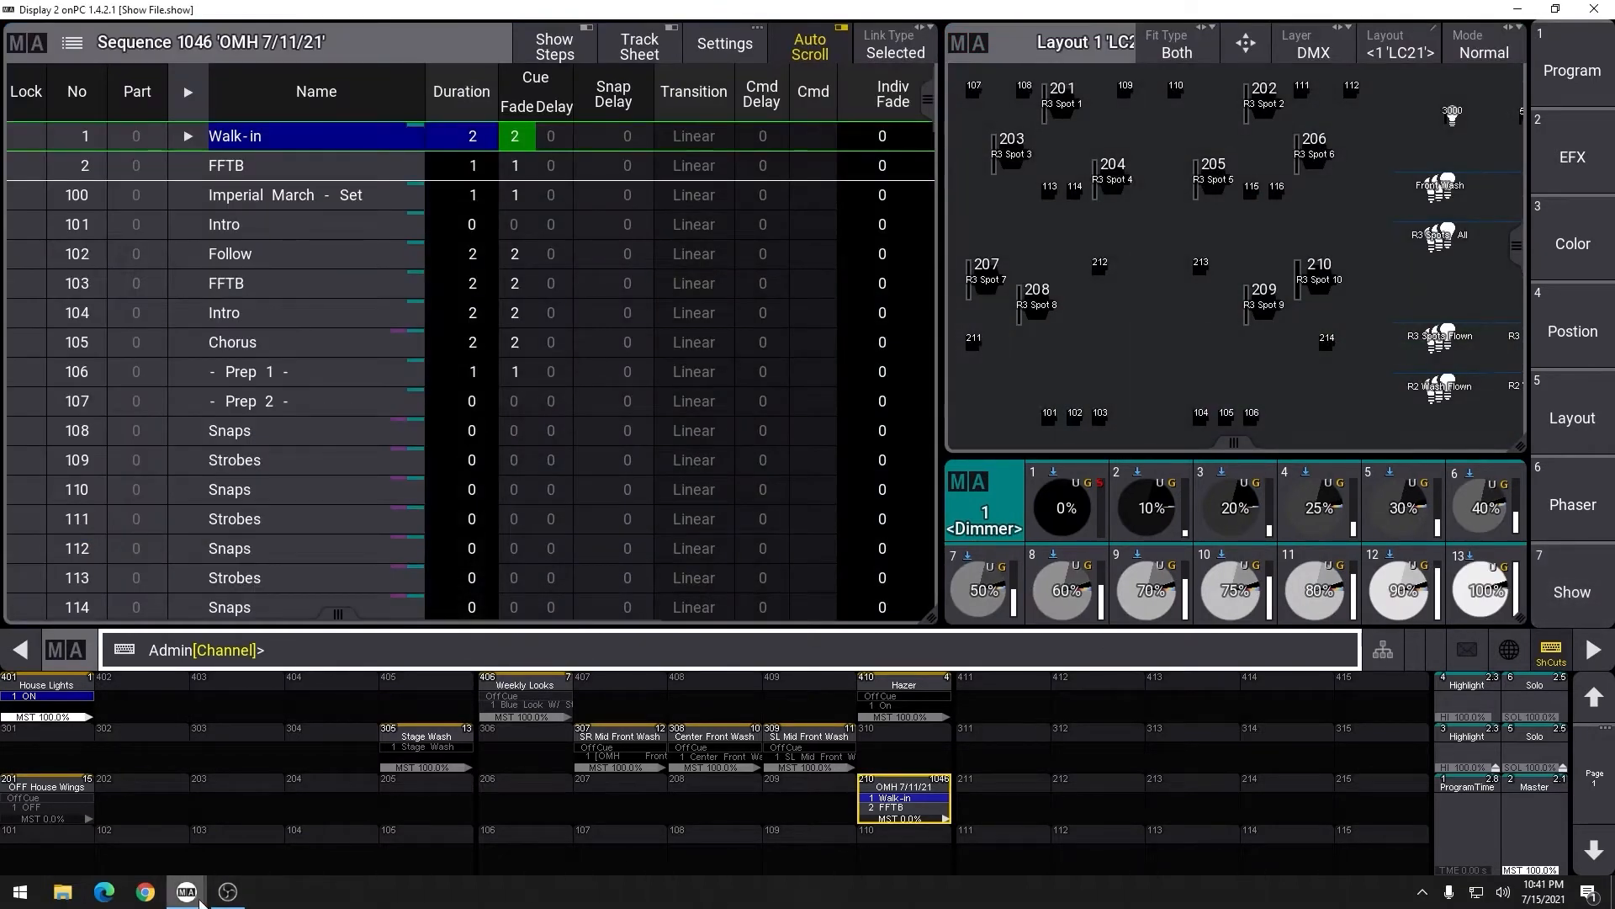
Step: In the Timecode view on Display 1, create a timecode show in slot 1 and name it Show File
mouse_move(192, 891)
click(141, 816)
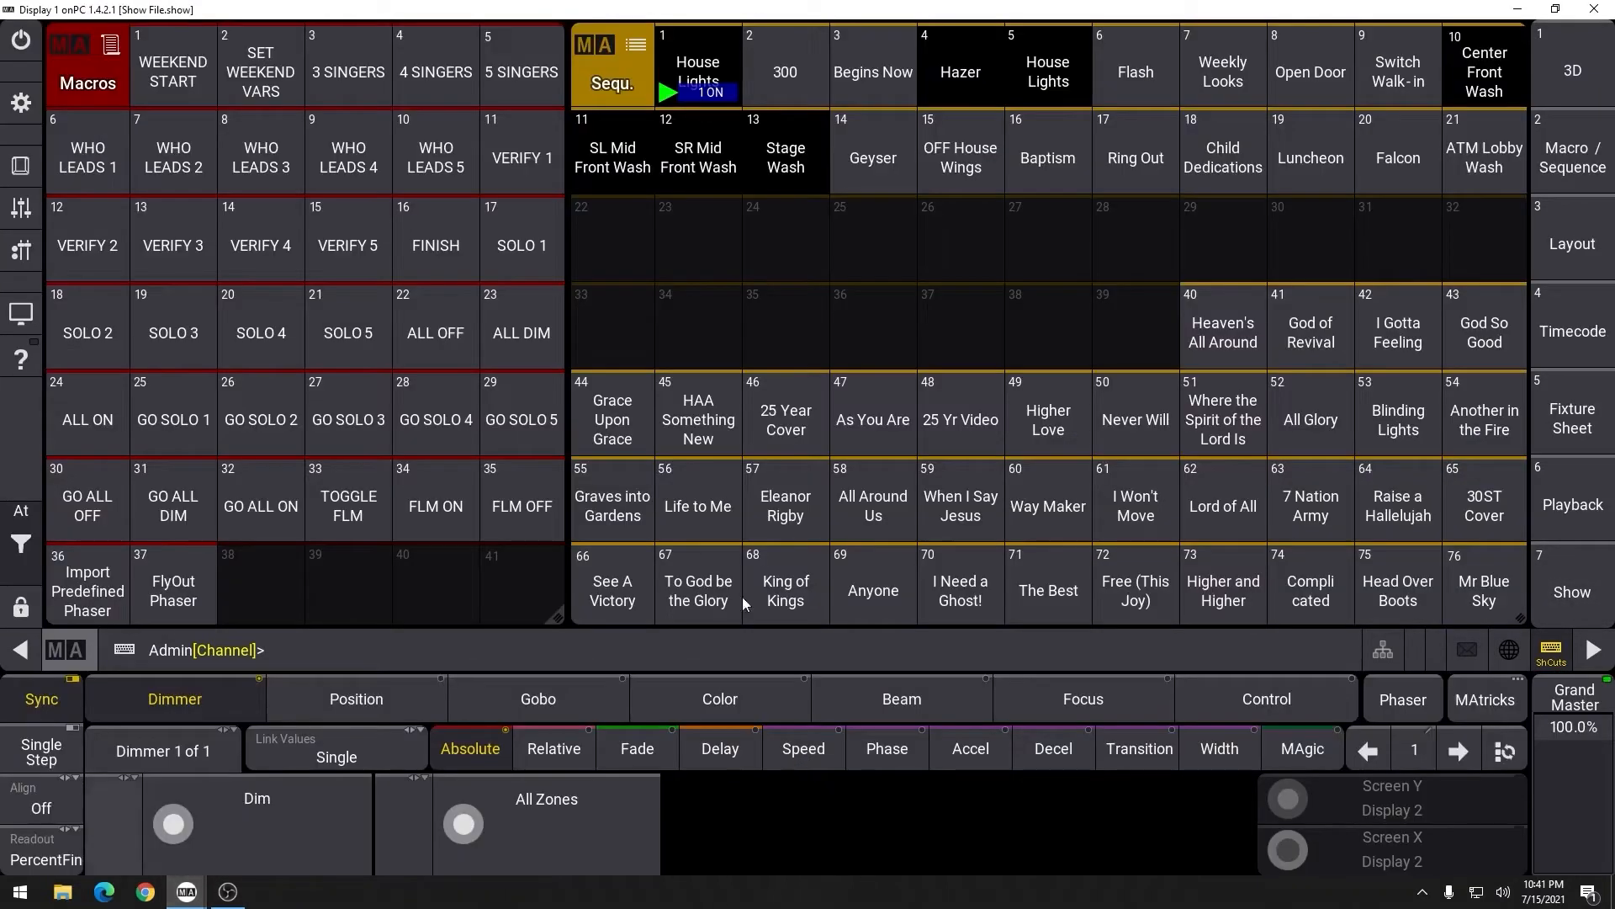
click(1573, 353)
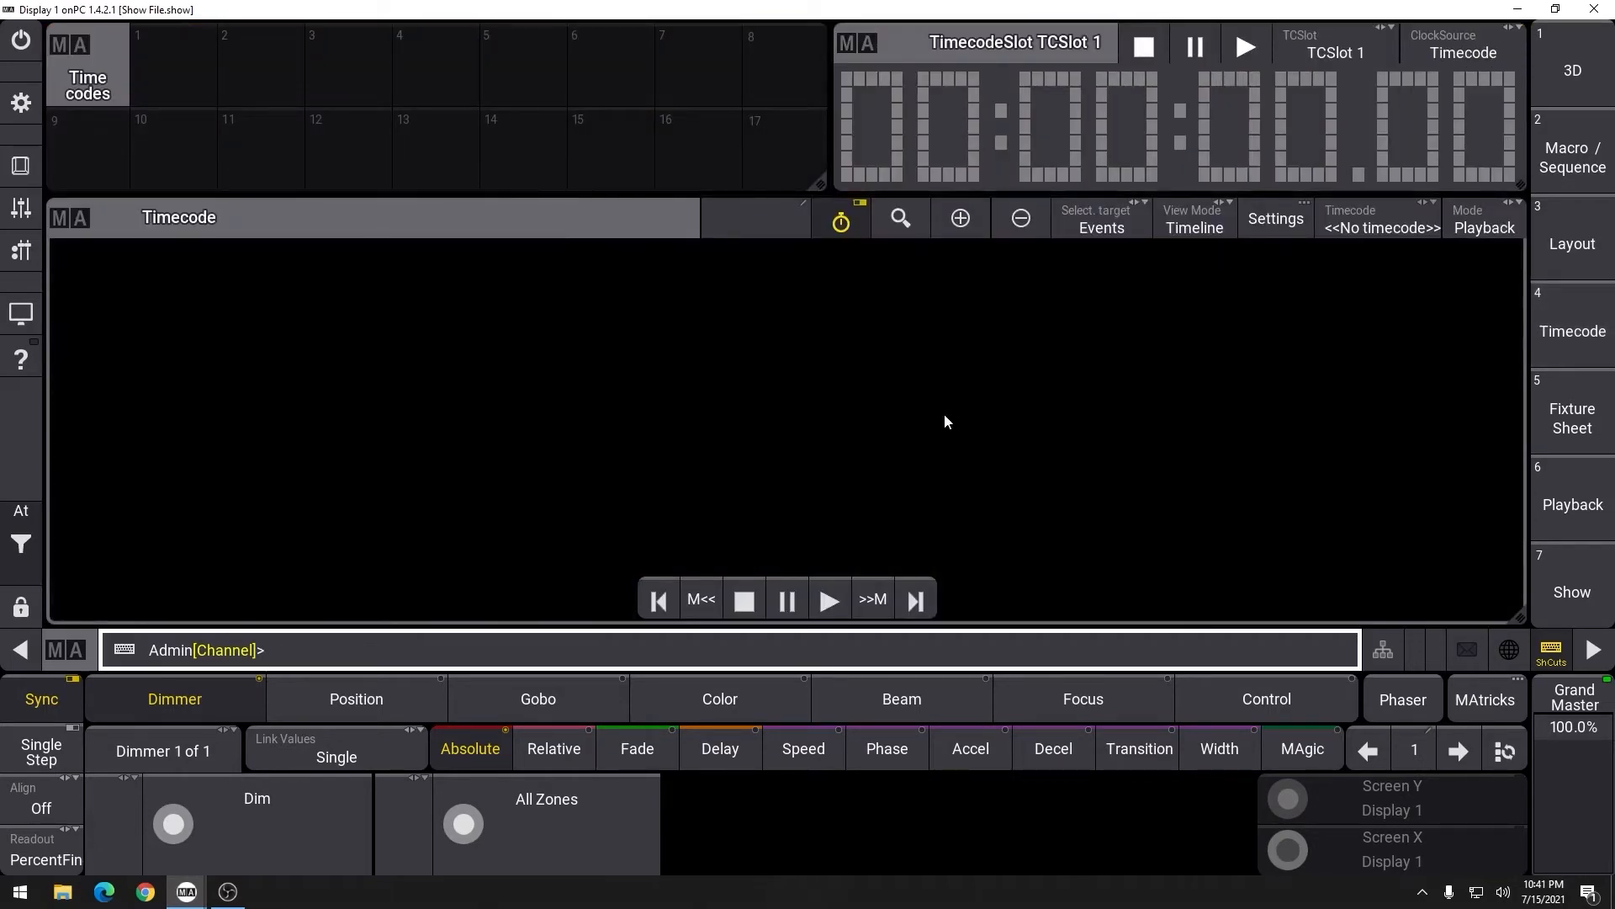
click(200, 84)
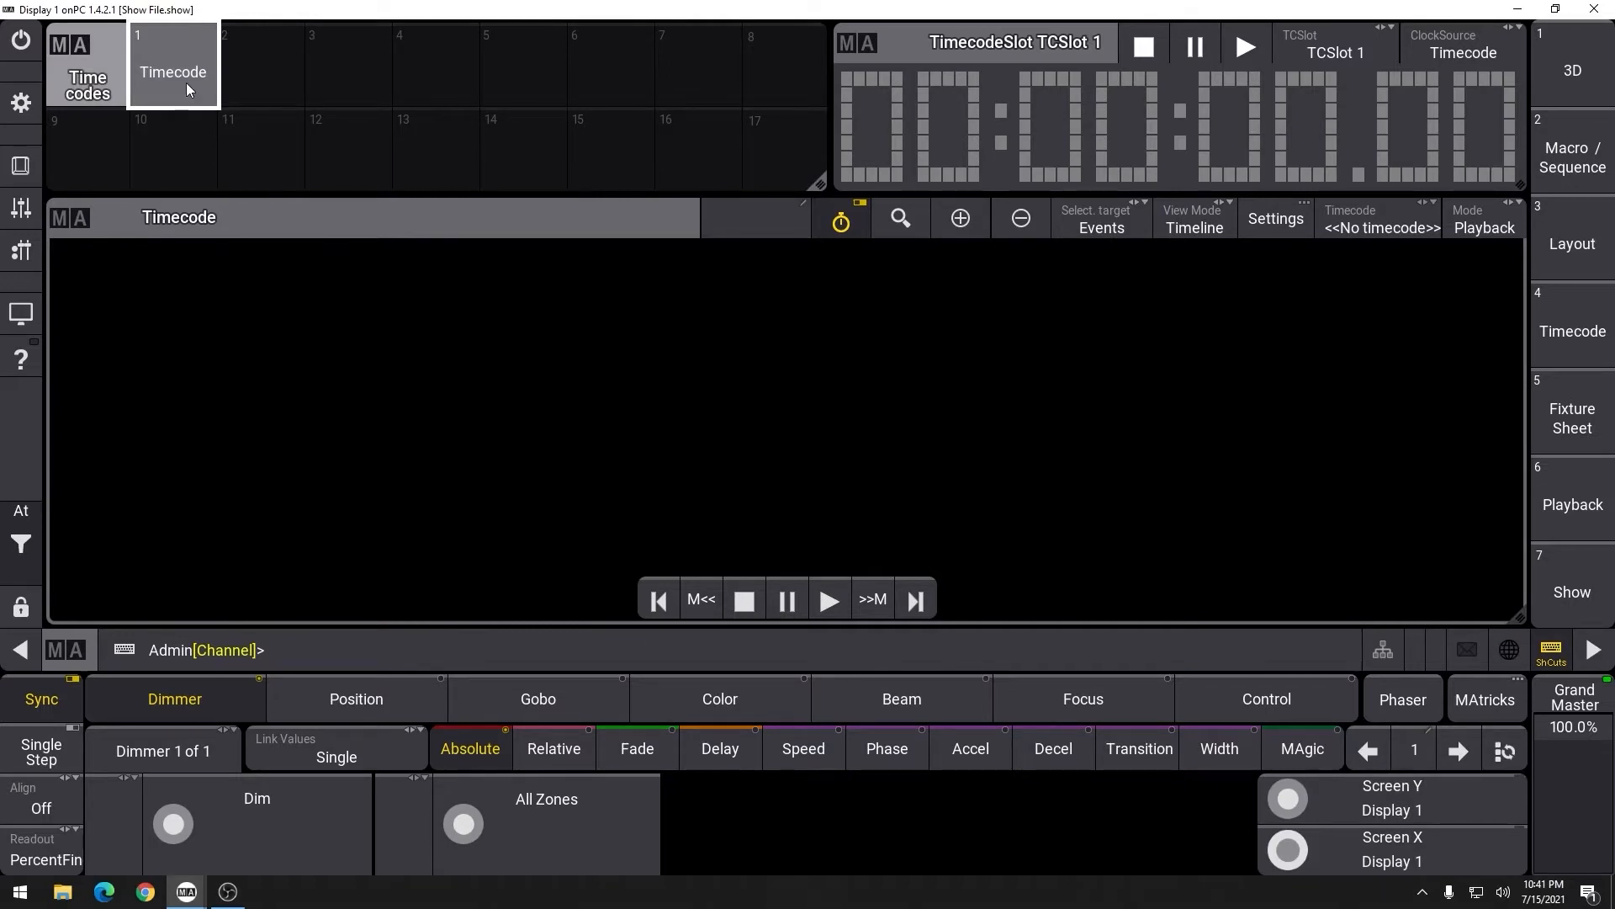
mouse_move(187, 83)
mouse_down()
mouse_move(215, 129)
mouse_move(187, 60)
mouse_up()
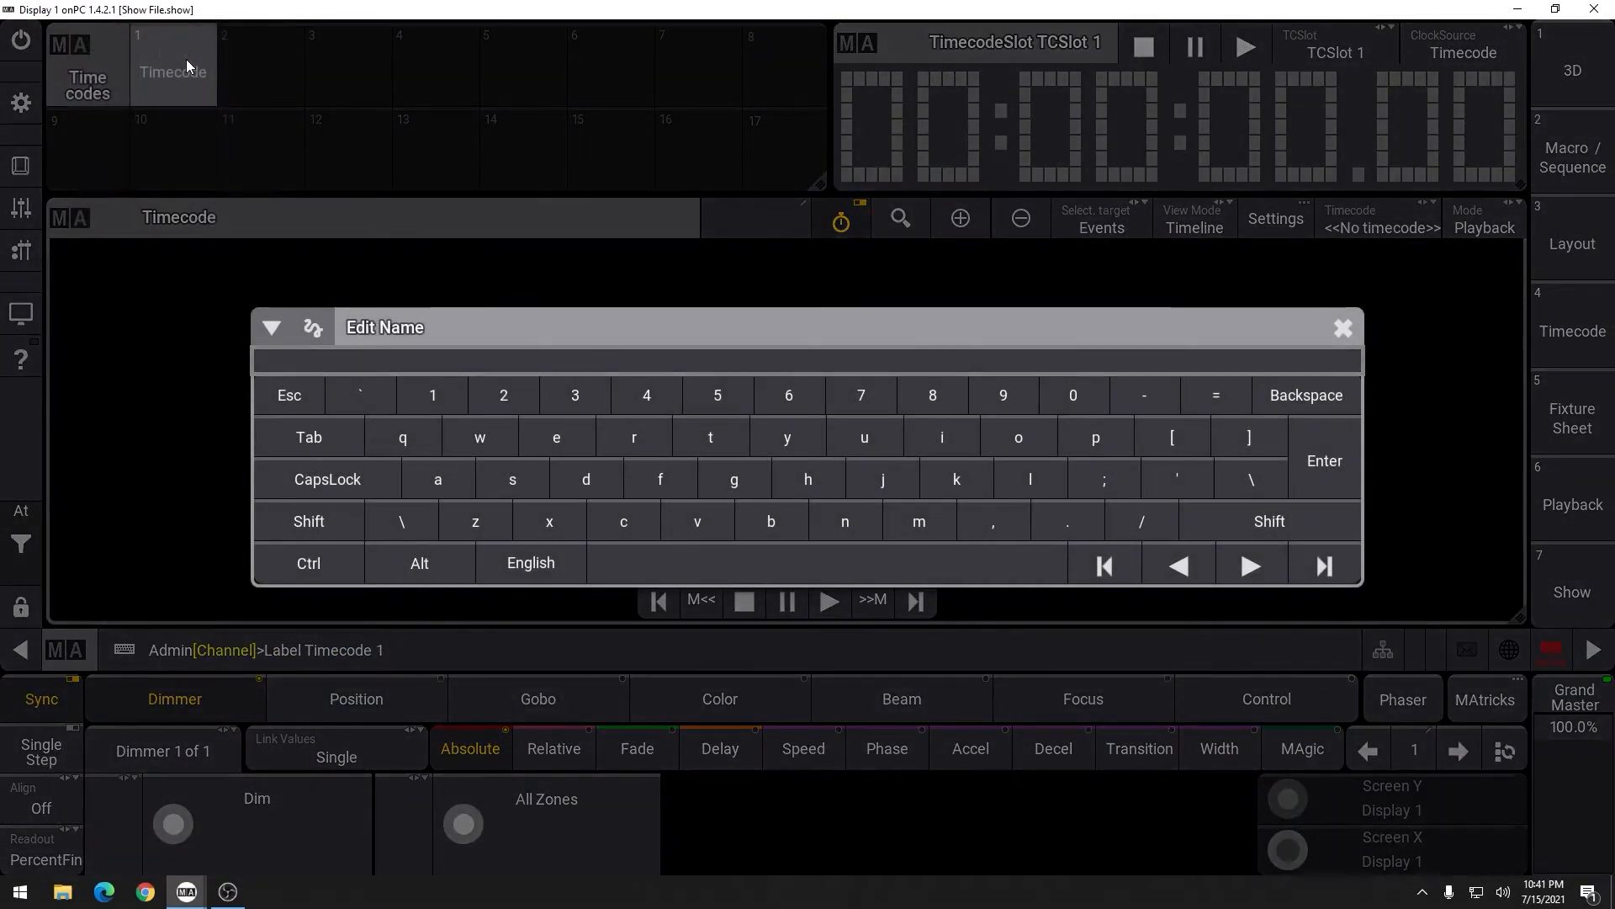
text(Show File)
key(Return)
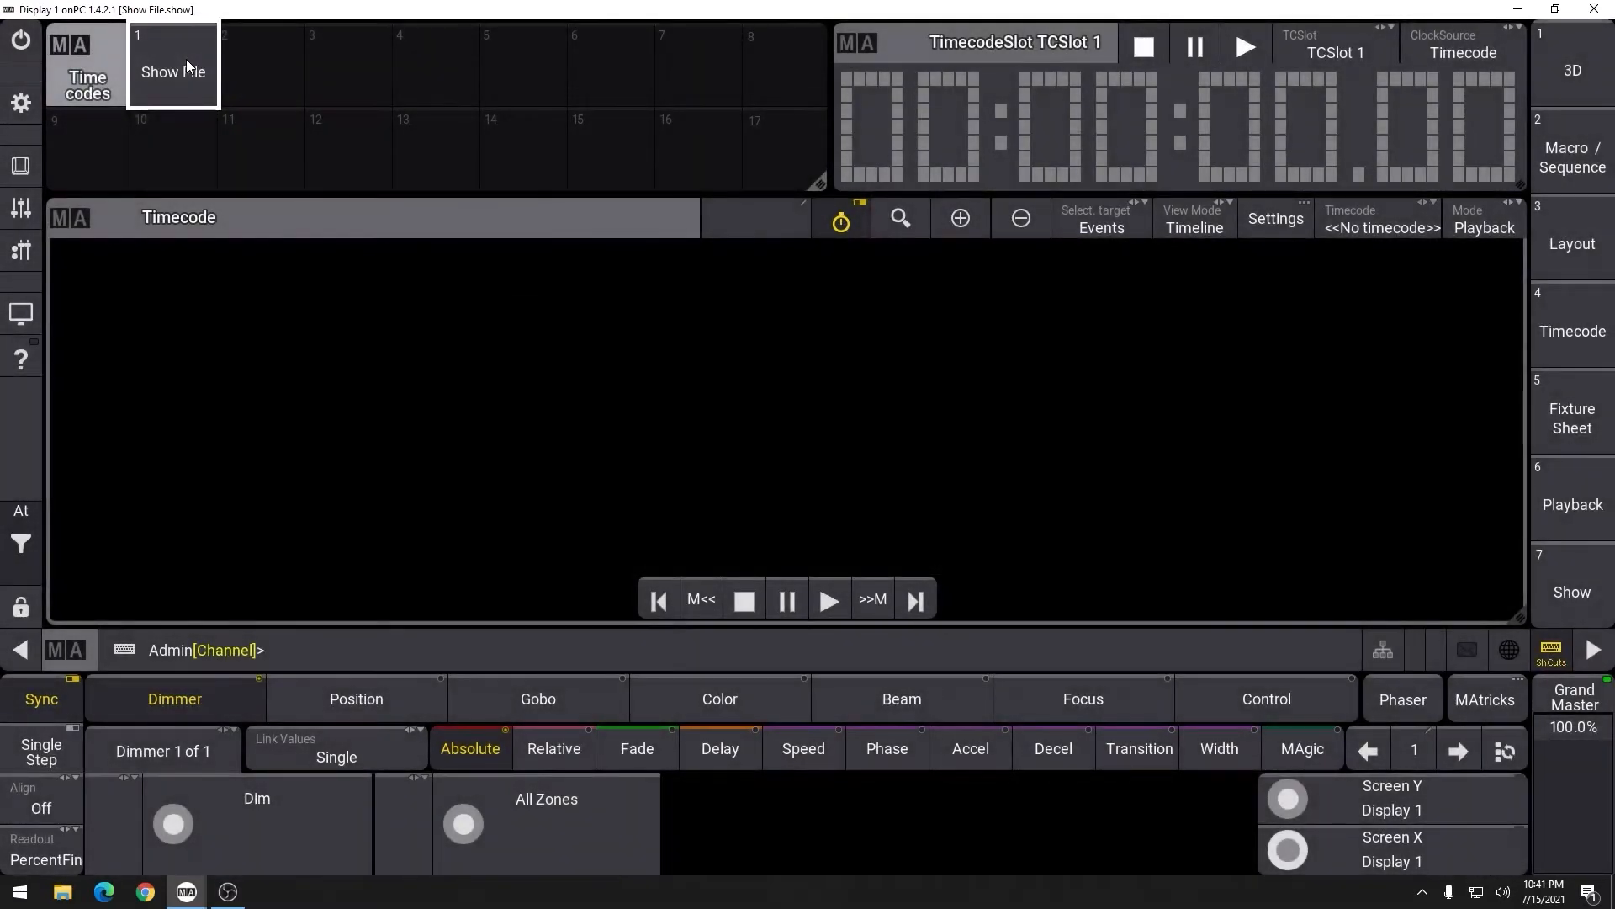
Step: Load the Show File timecode into the timecode editor and review its settings
click(185, 59)
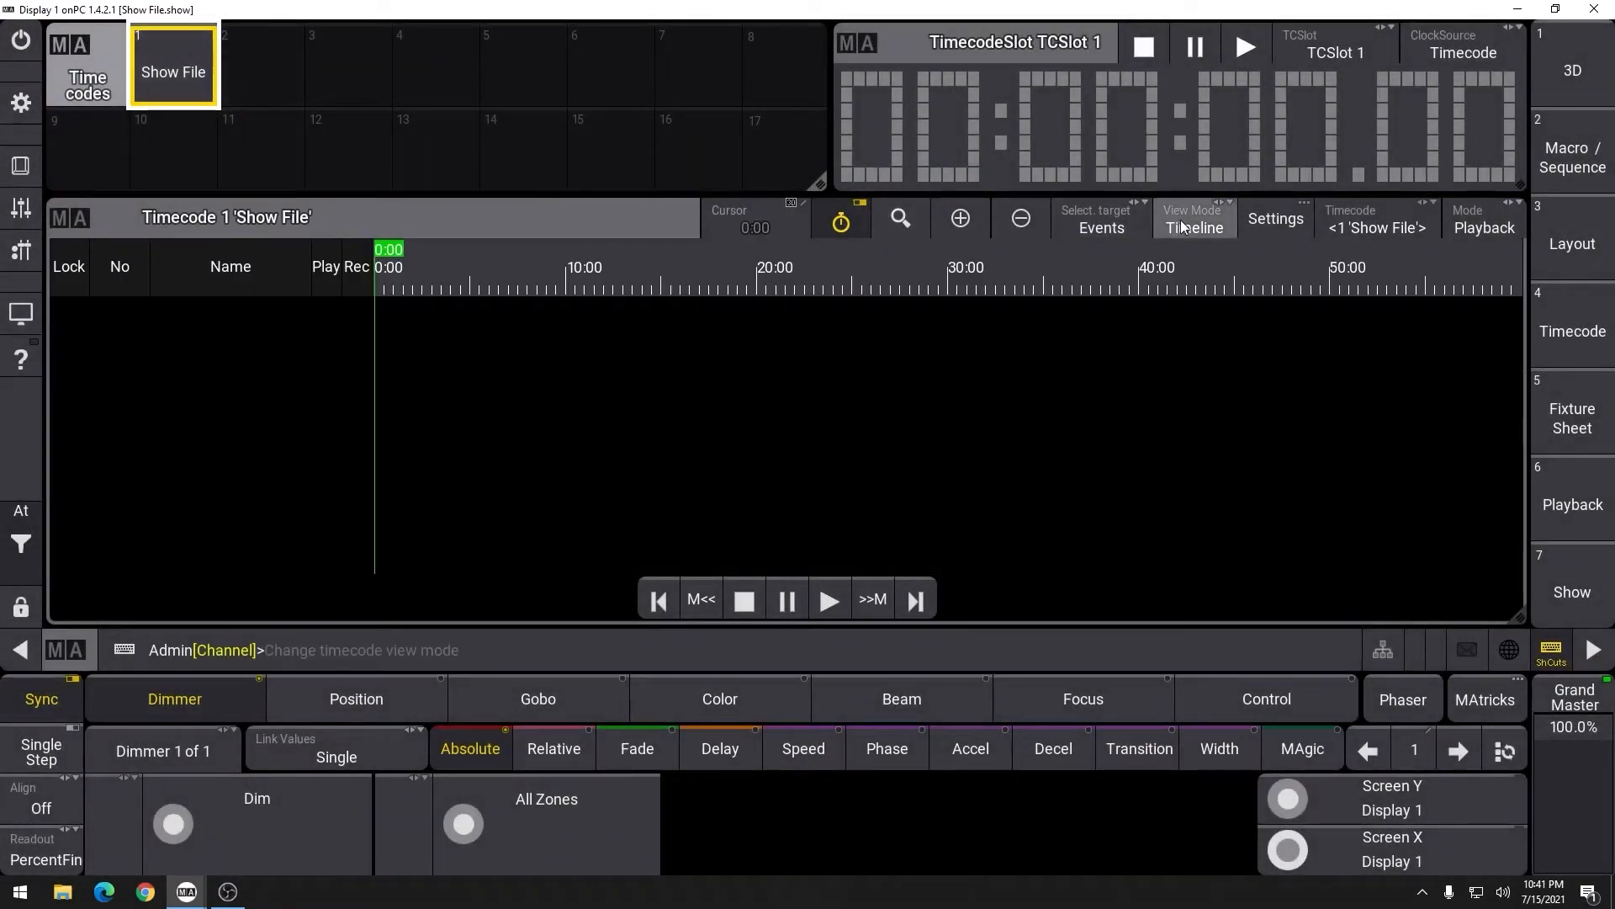
click(1245, 220)
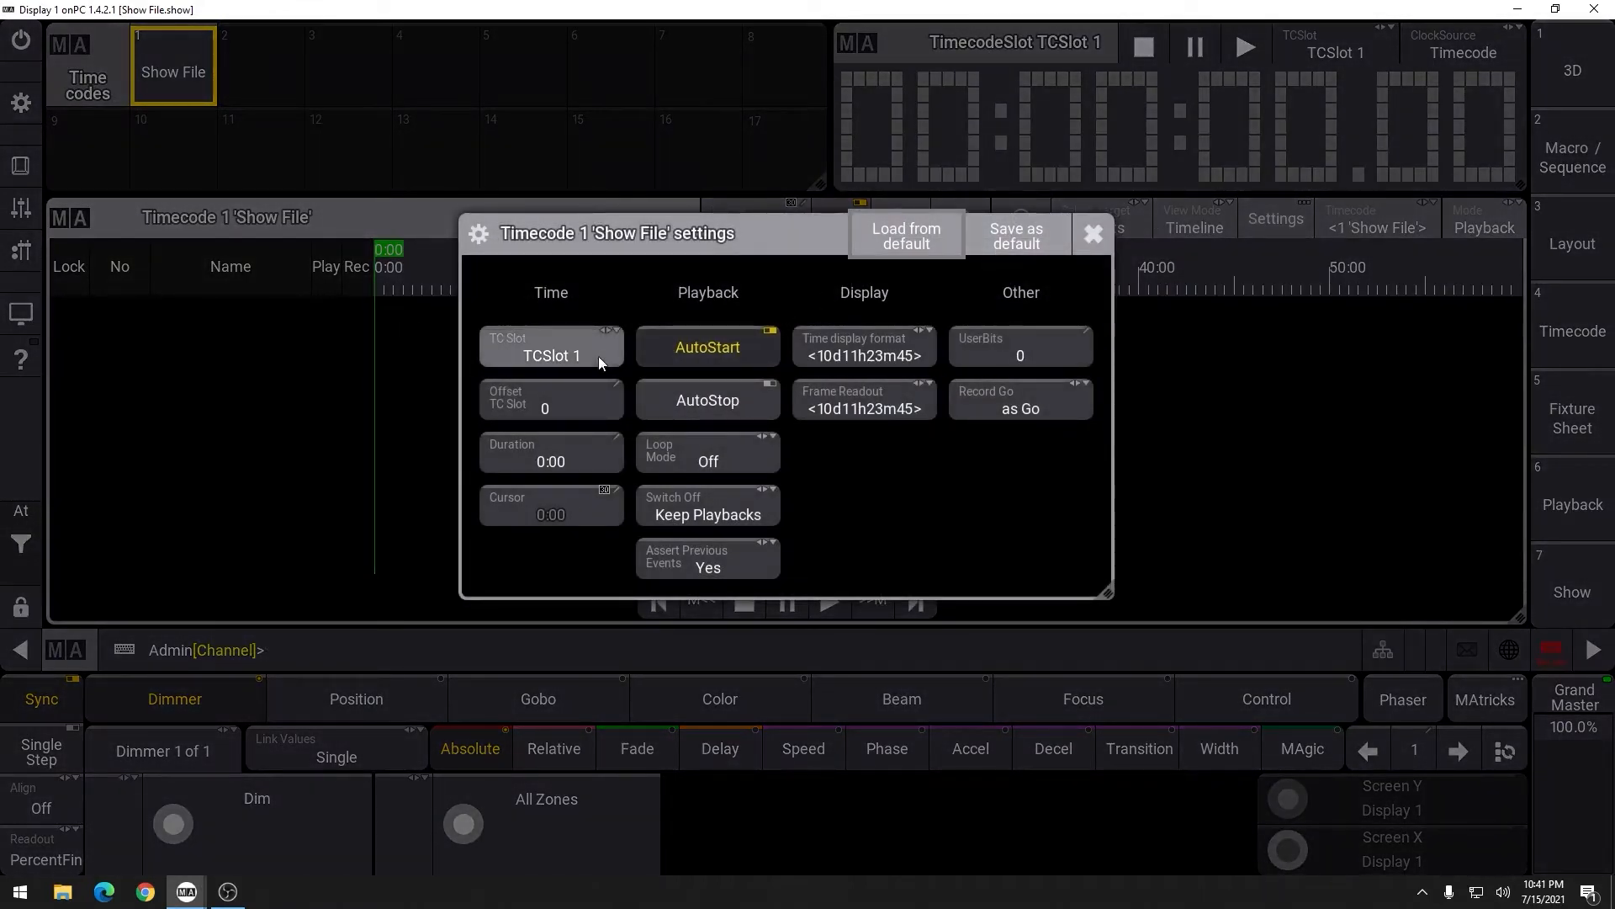
click(1089, 235)
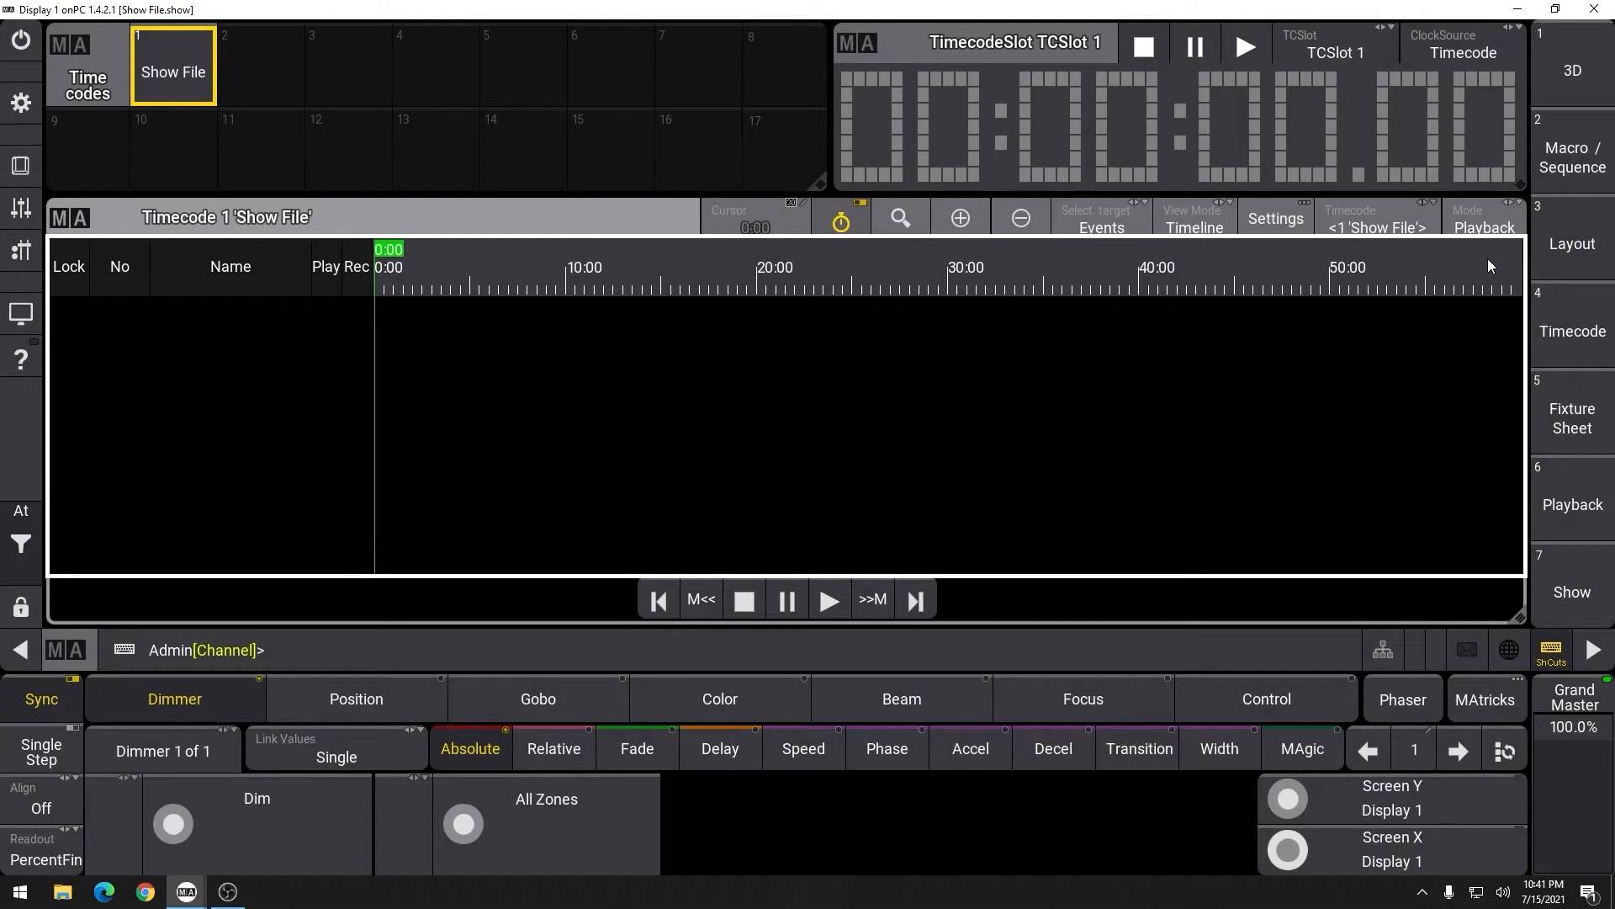
Step: Switch the timecode editor to Setup mode and turn off the running House Lights and OMH sequences
click(1502, 223)
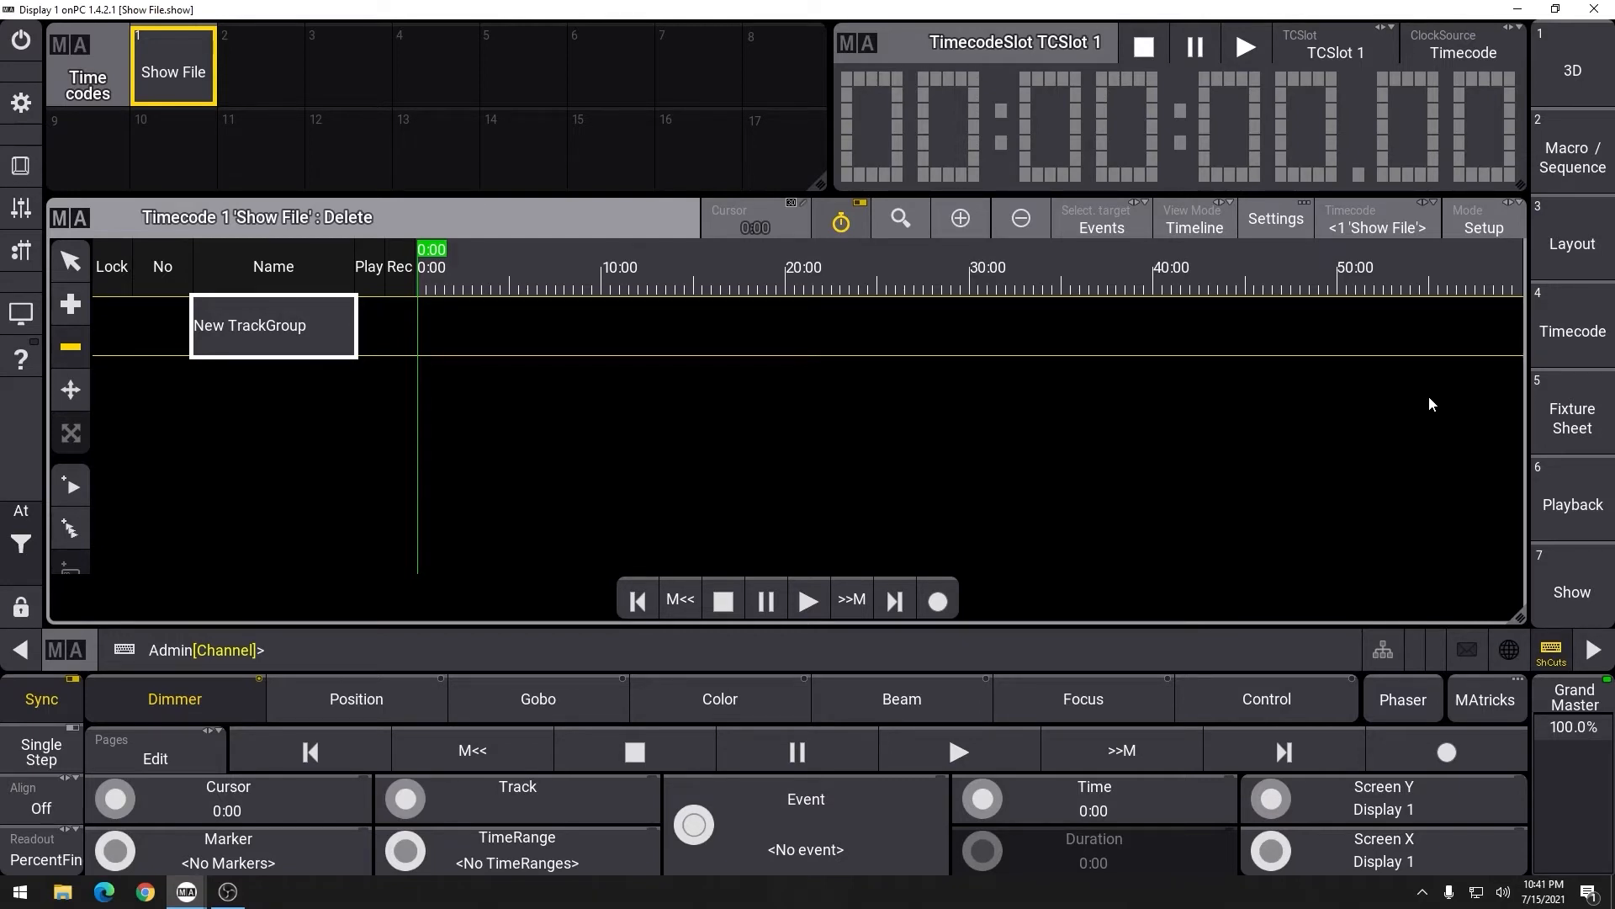
key(o)
key(o)
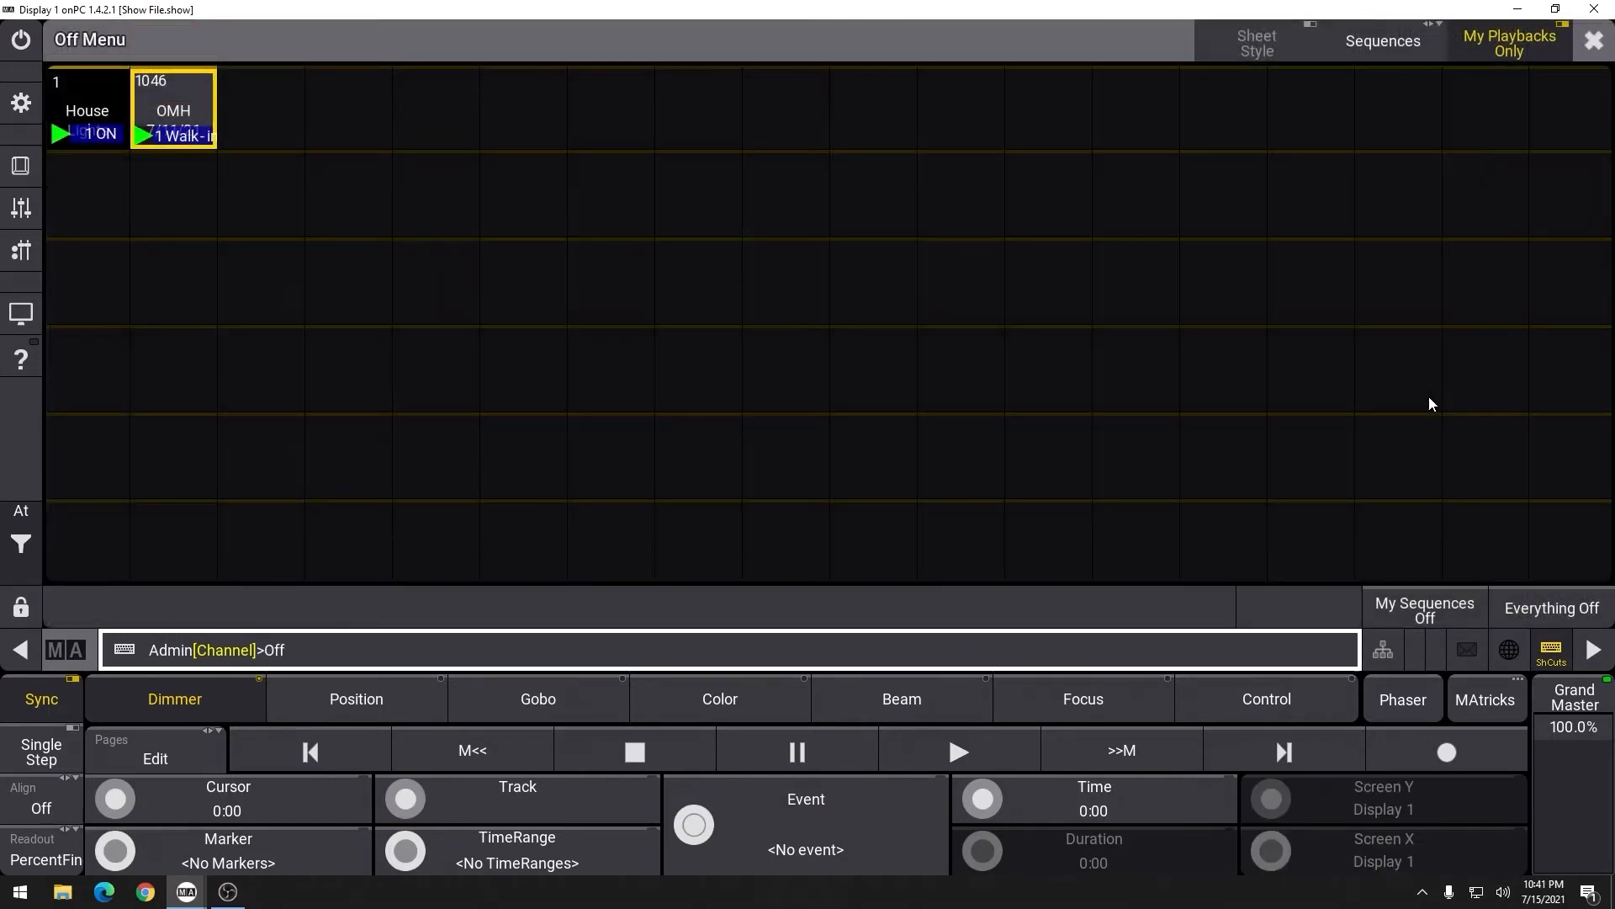
click(85, 105)
click(166, 109)
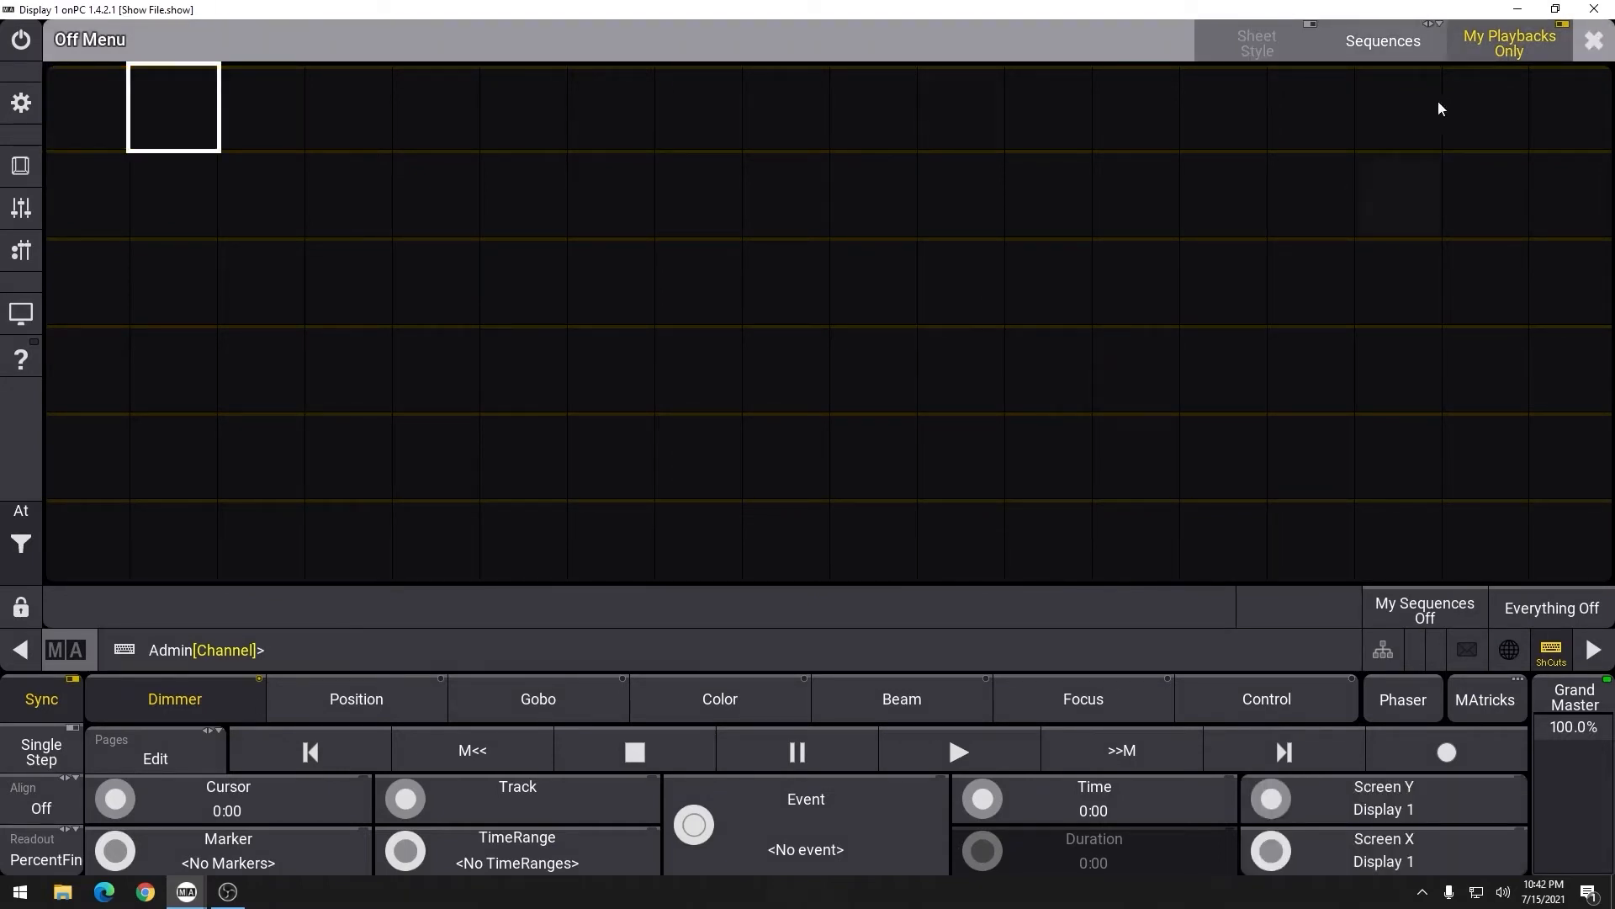
click(1593, 44)
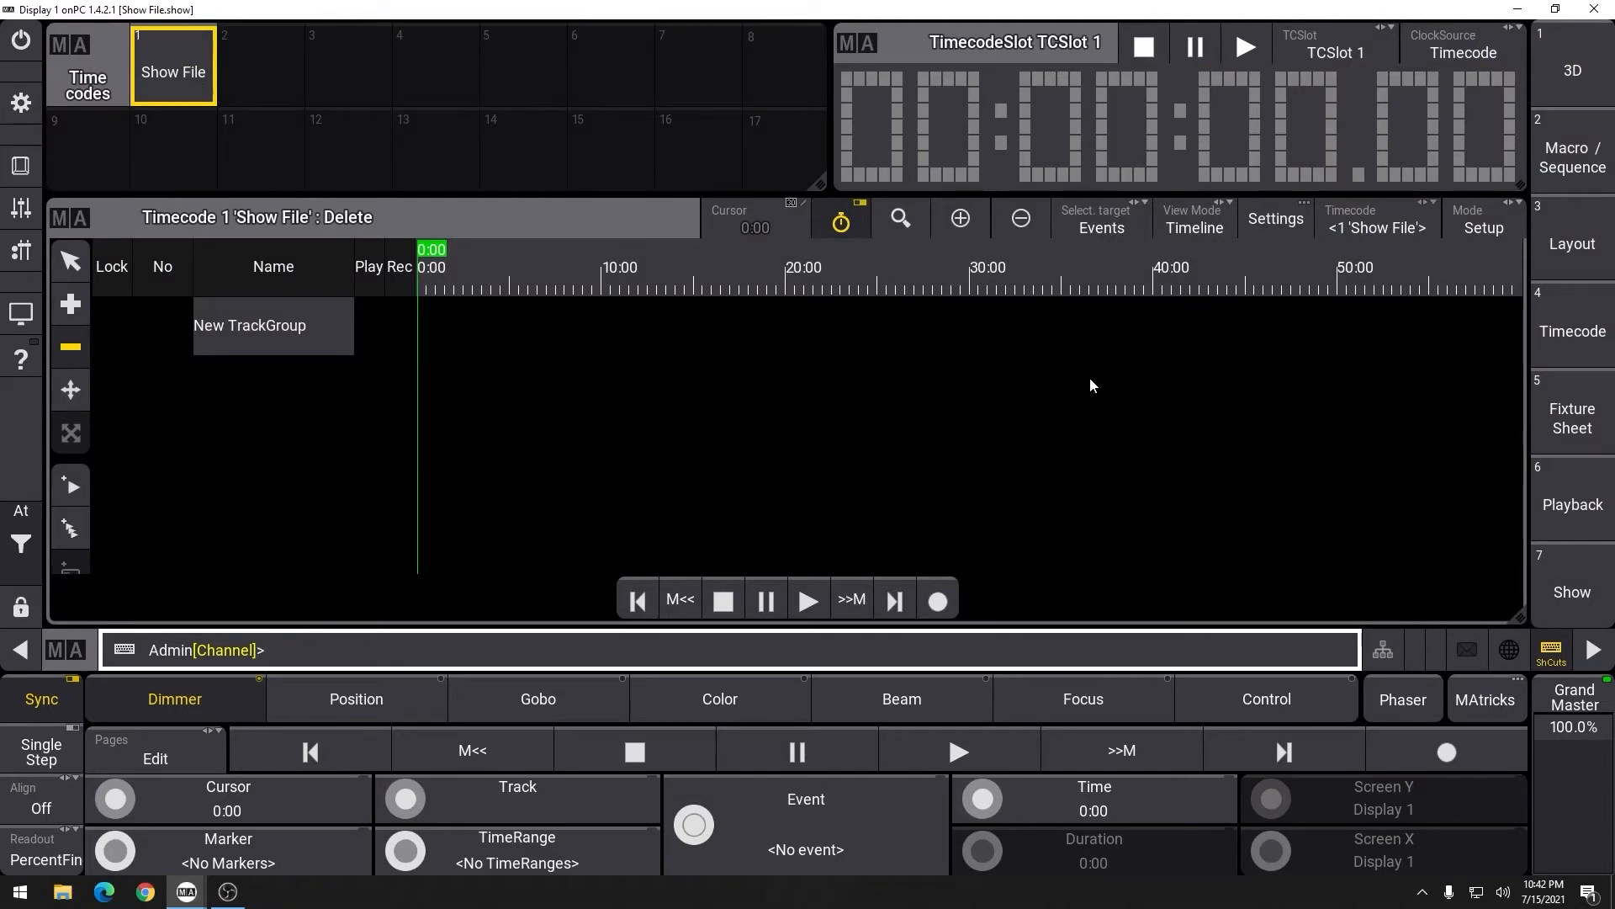
Step: Record the Show File timecode while firing the OMH 7/11/21 cues in order from FFTB through the first Strobes cue
click(941, 605)
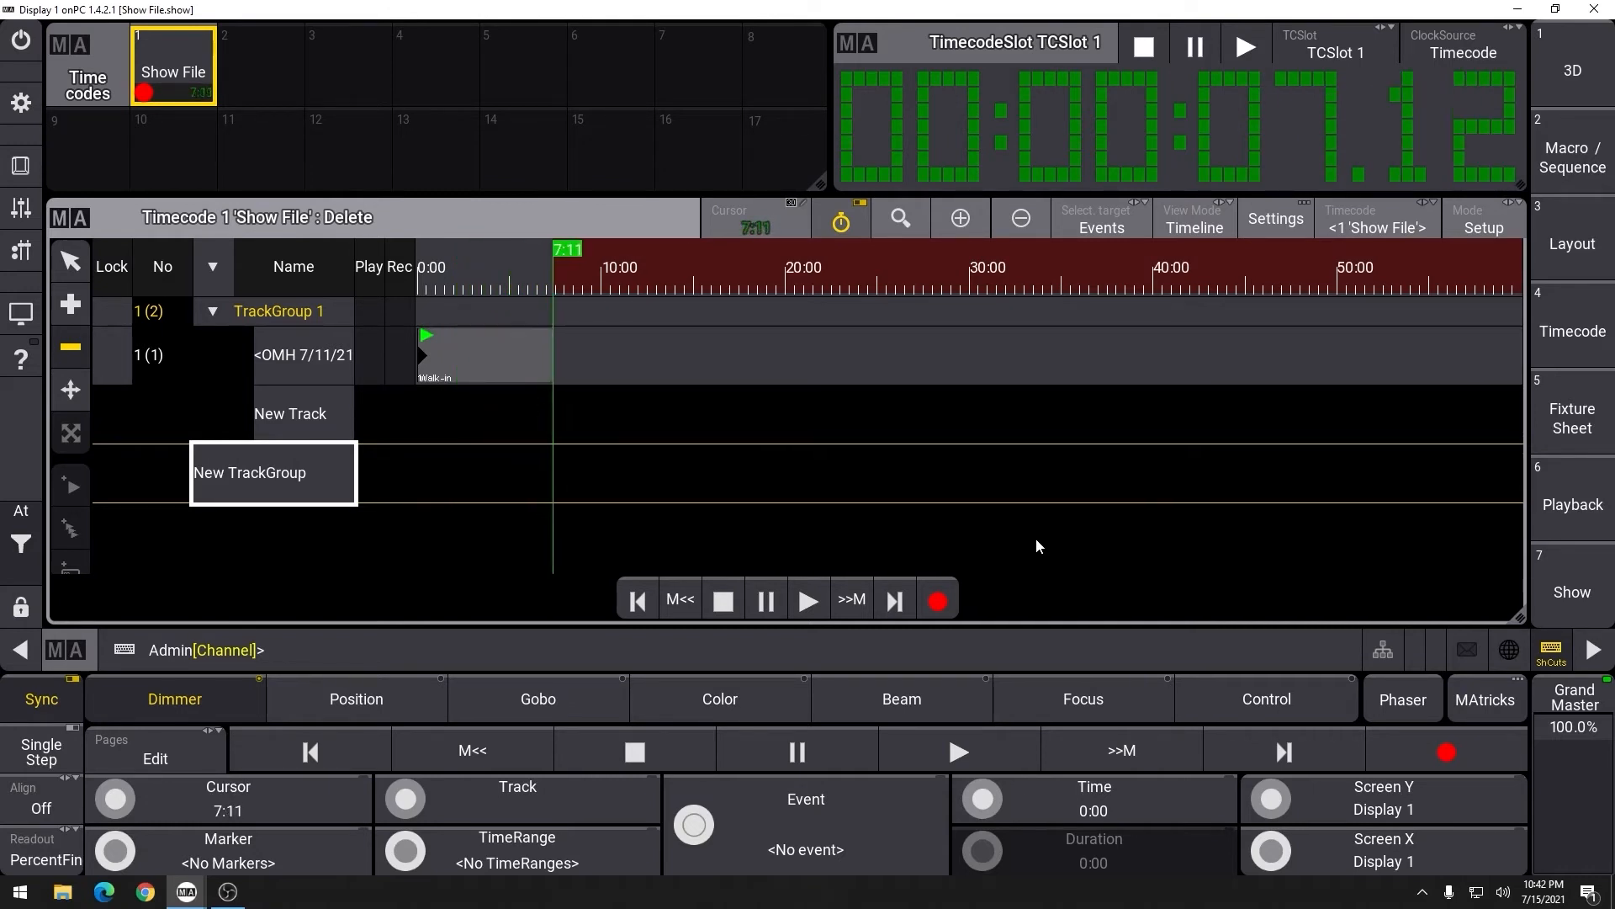
key(space)
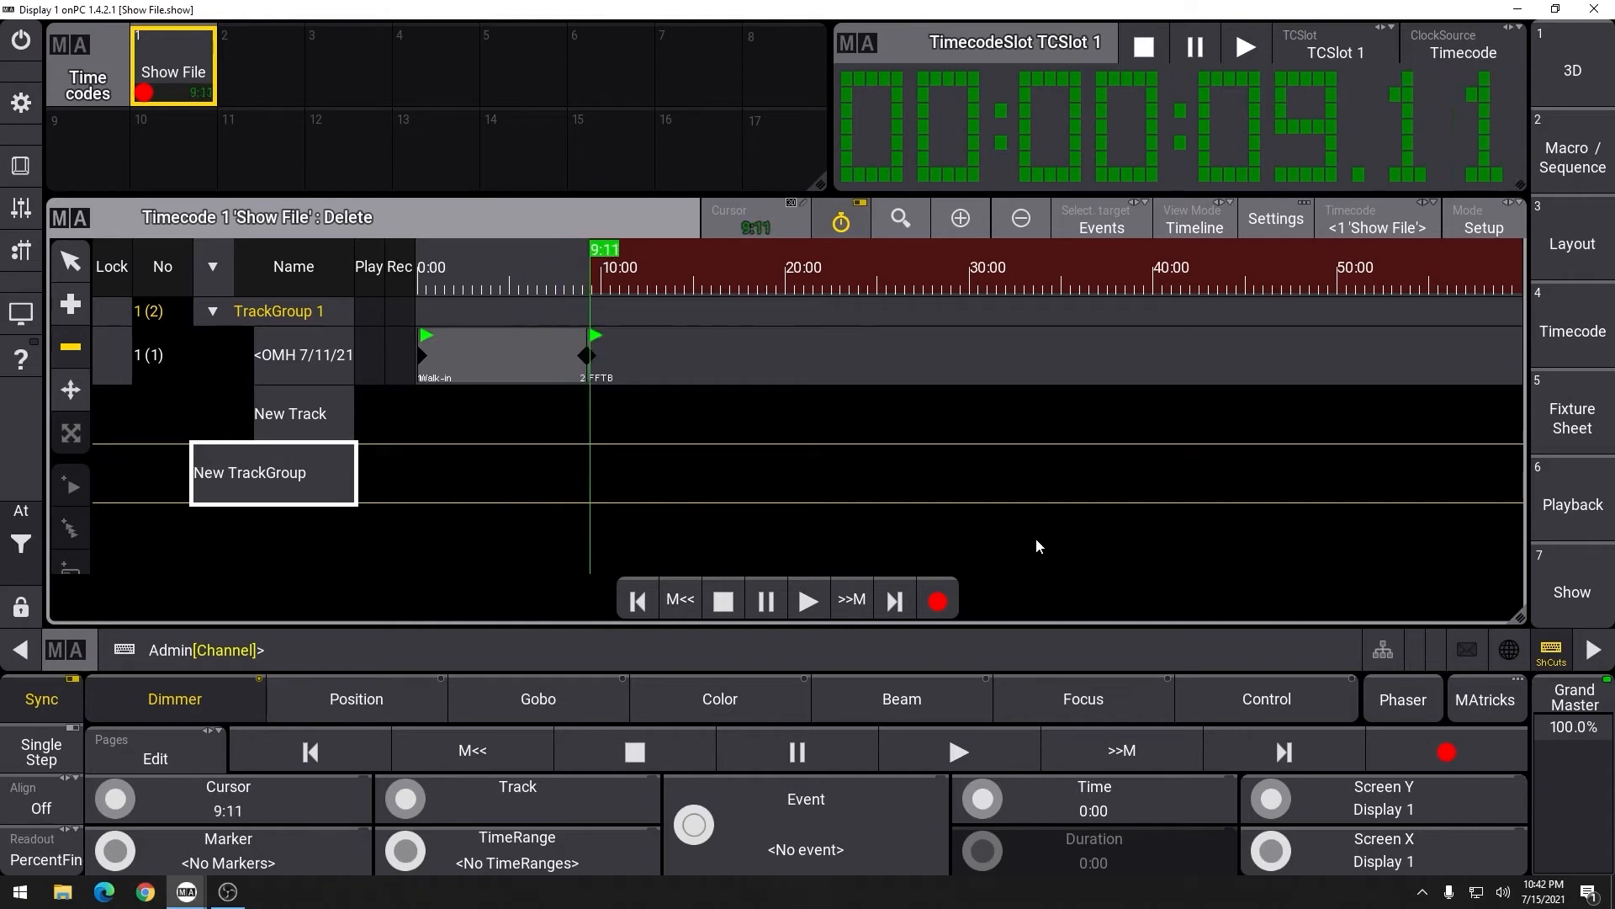
key(space)
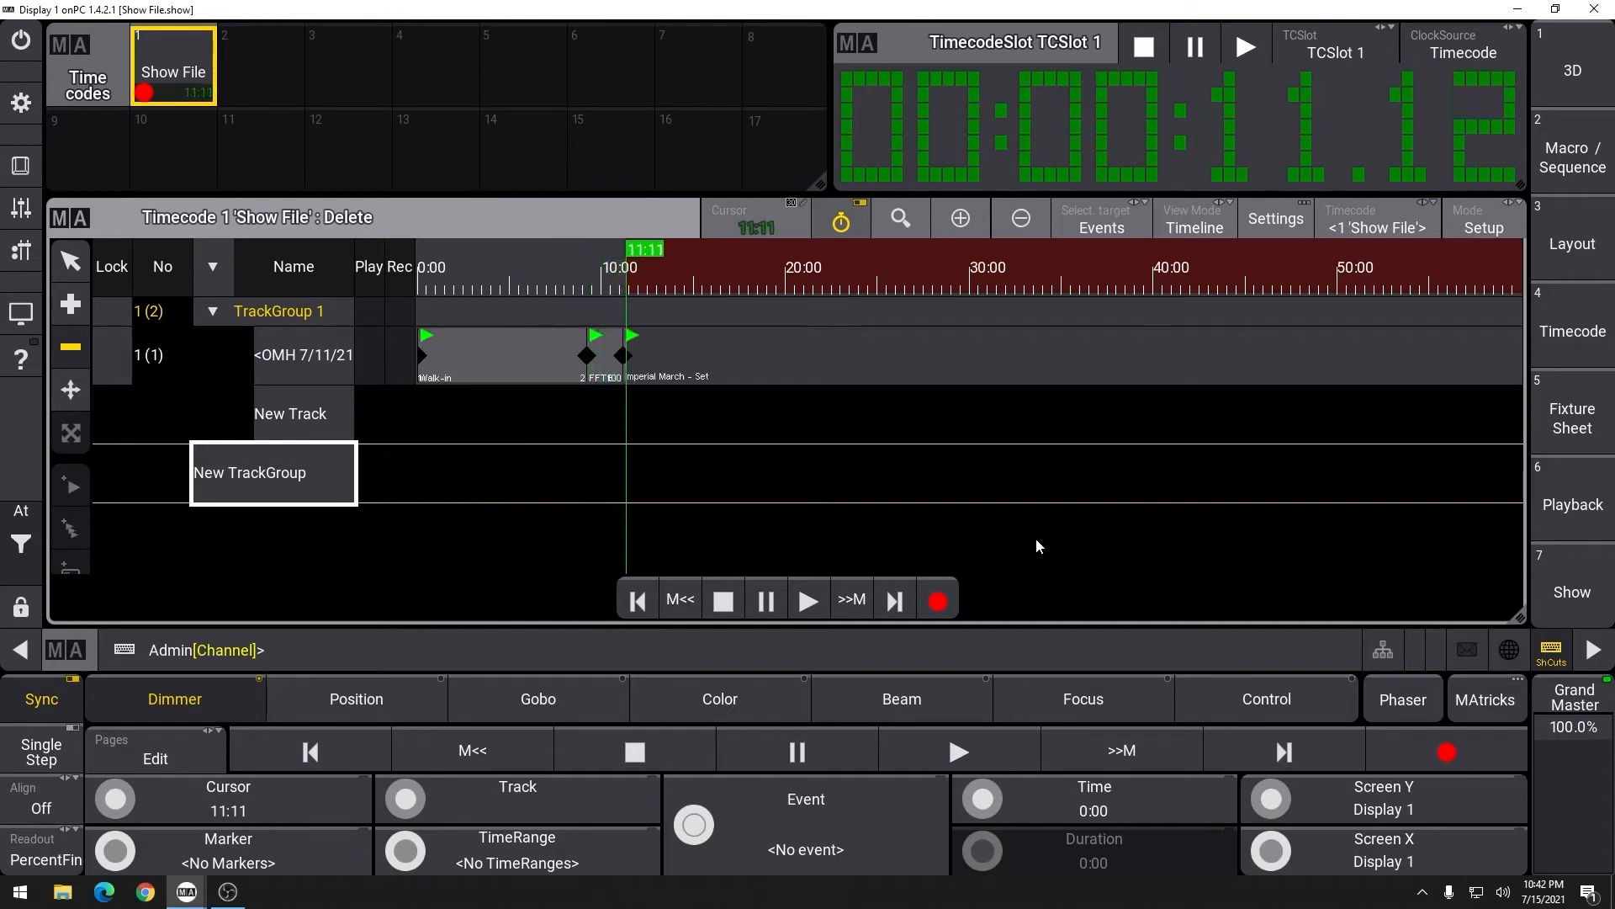
key(space)
key(space)
key(space)
key(space)
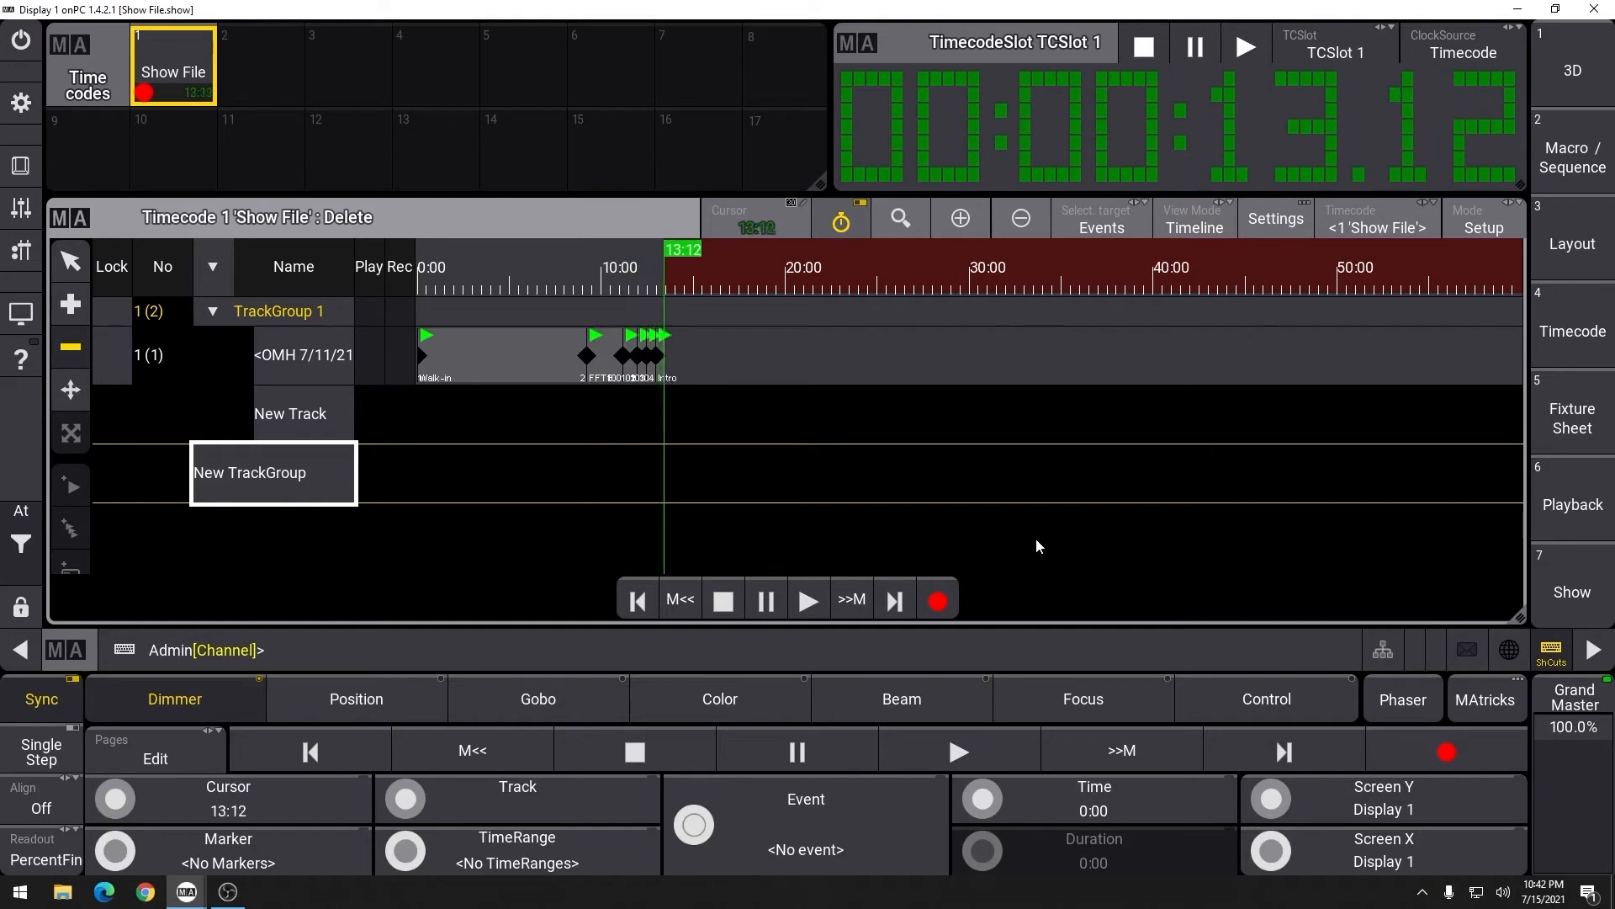
key(space)
key(space)
key(space)
key(space)
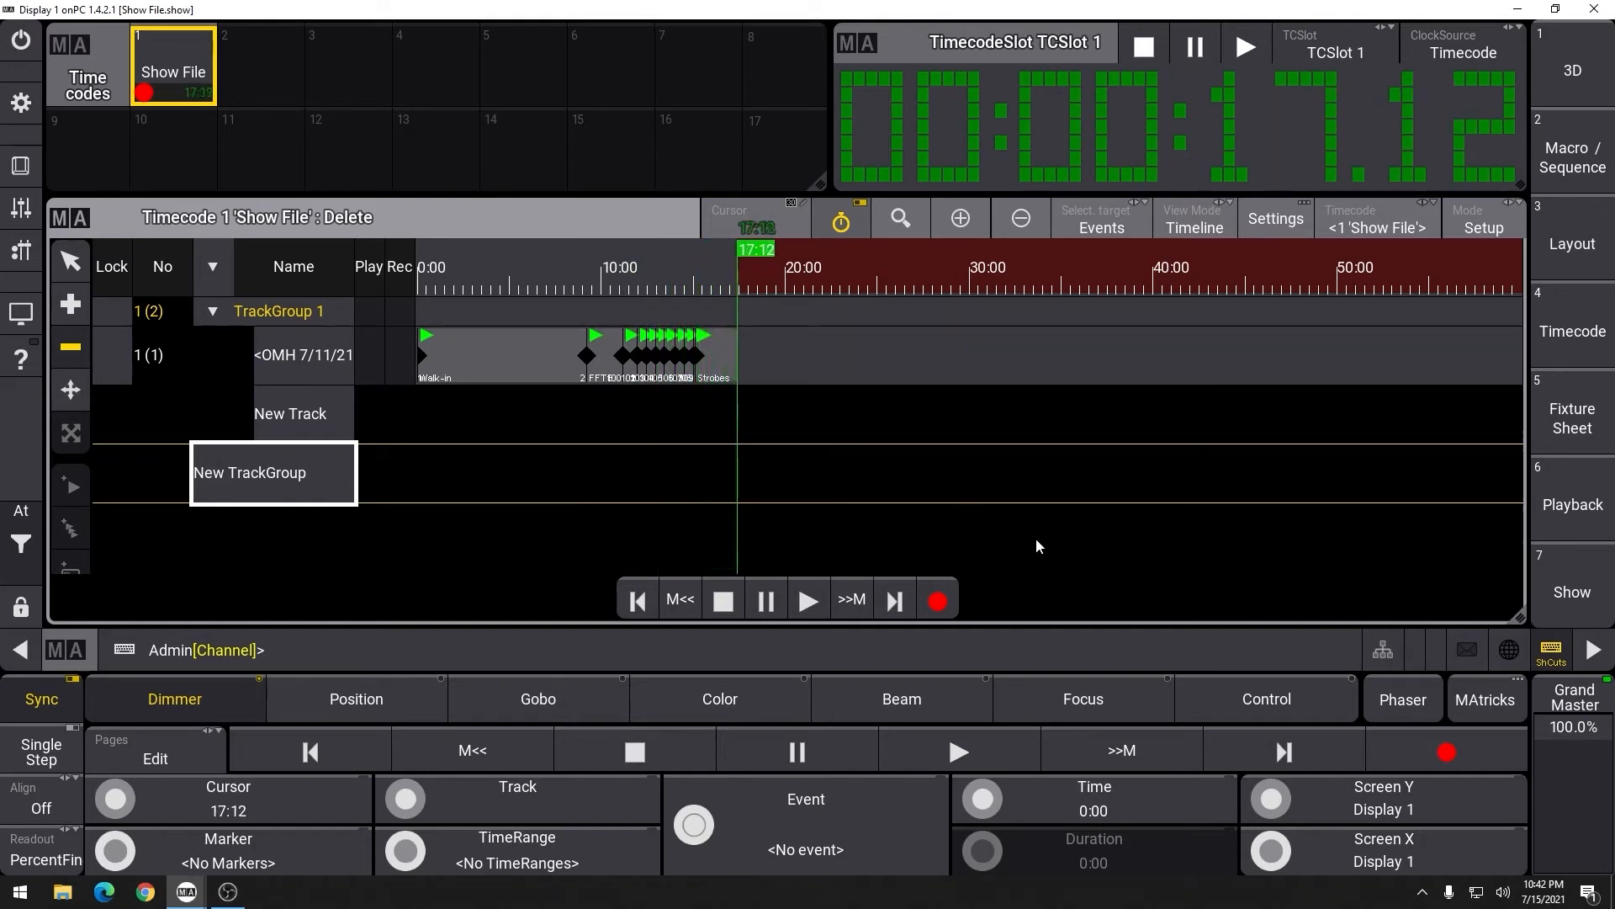
Step: Stop the timecode recording and quick-save the show
click(937, 602)
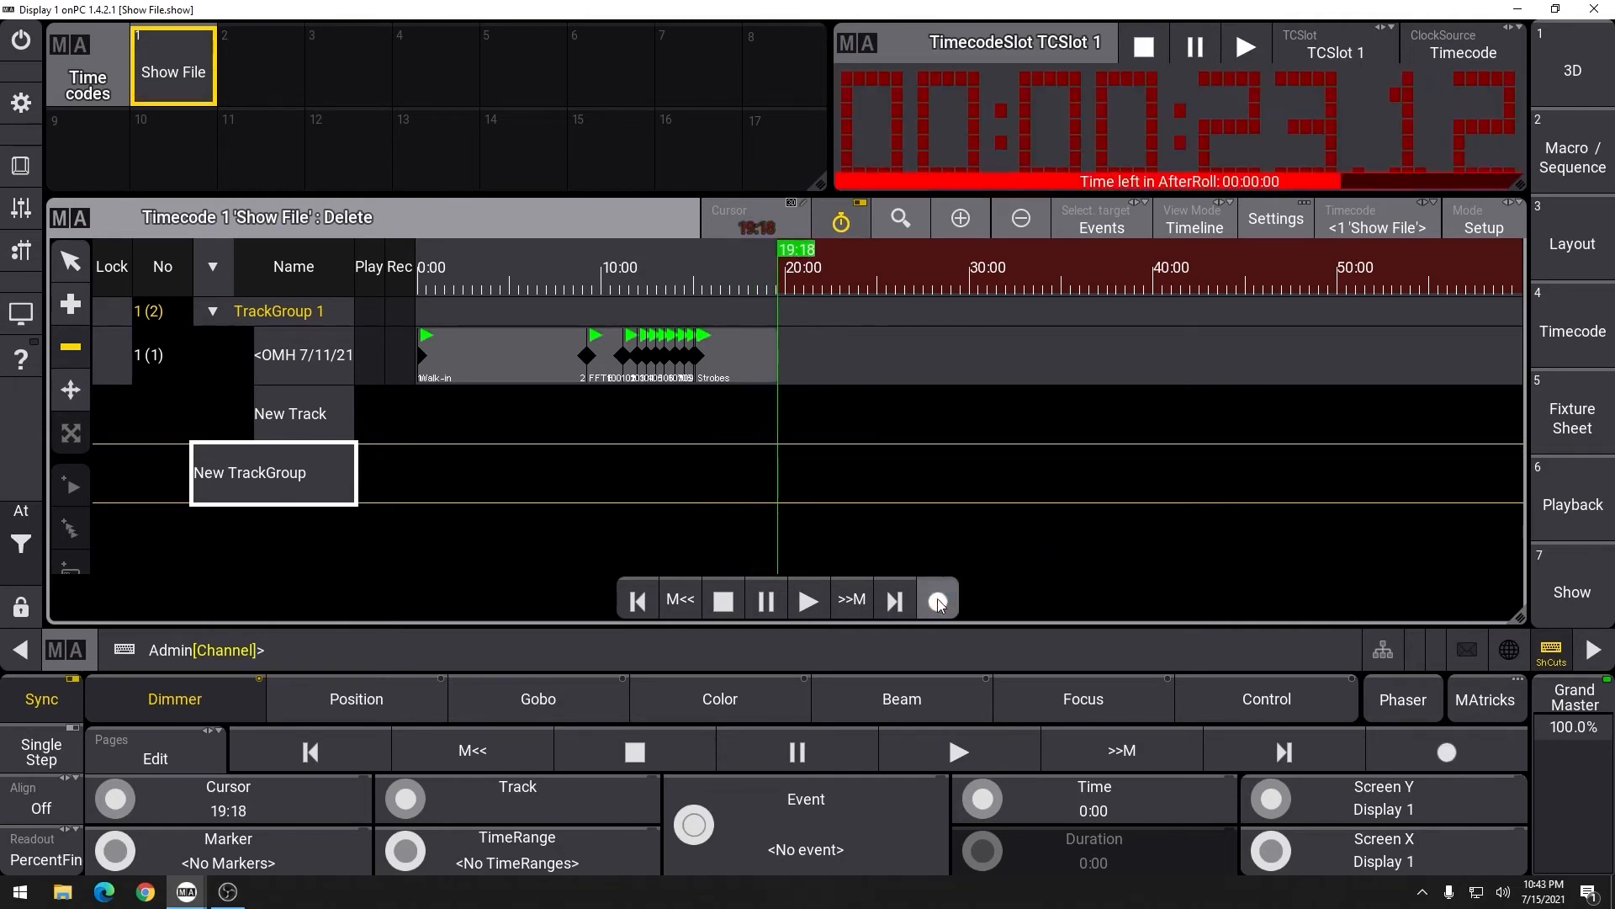
key(m)
click(767, 584)
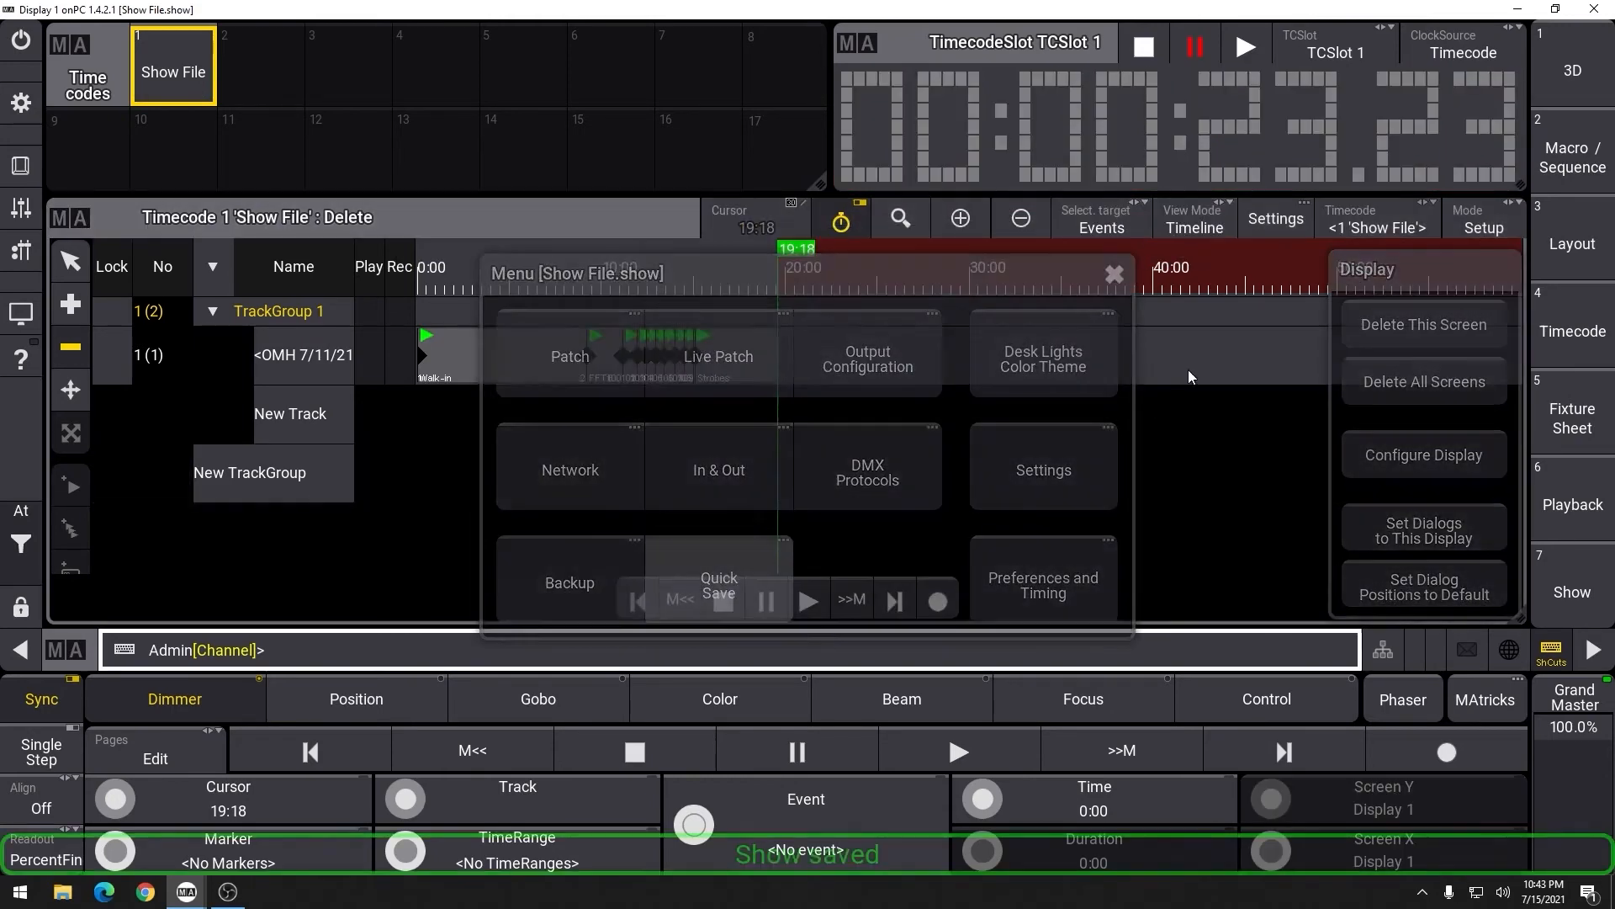
Step: Check the recorded timecode in Playback mode, and select the Walk-in event back in Setup mode
click(1486, 220)
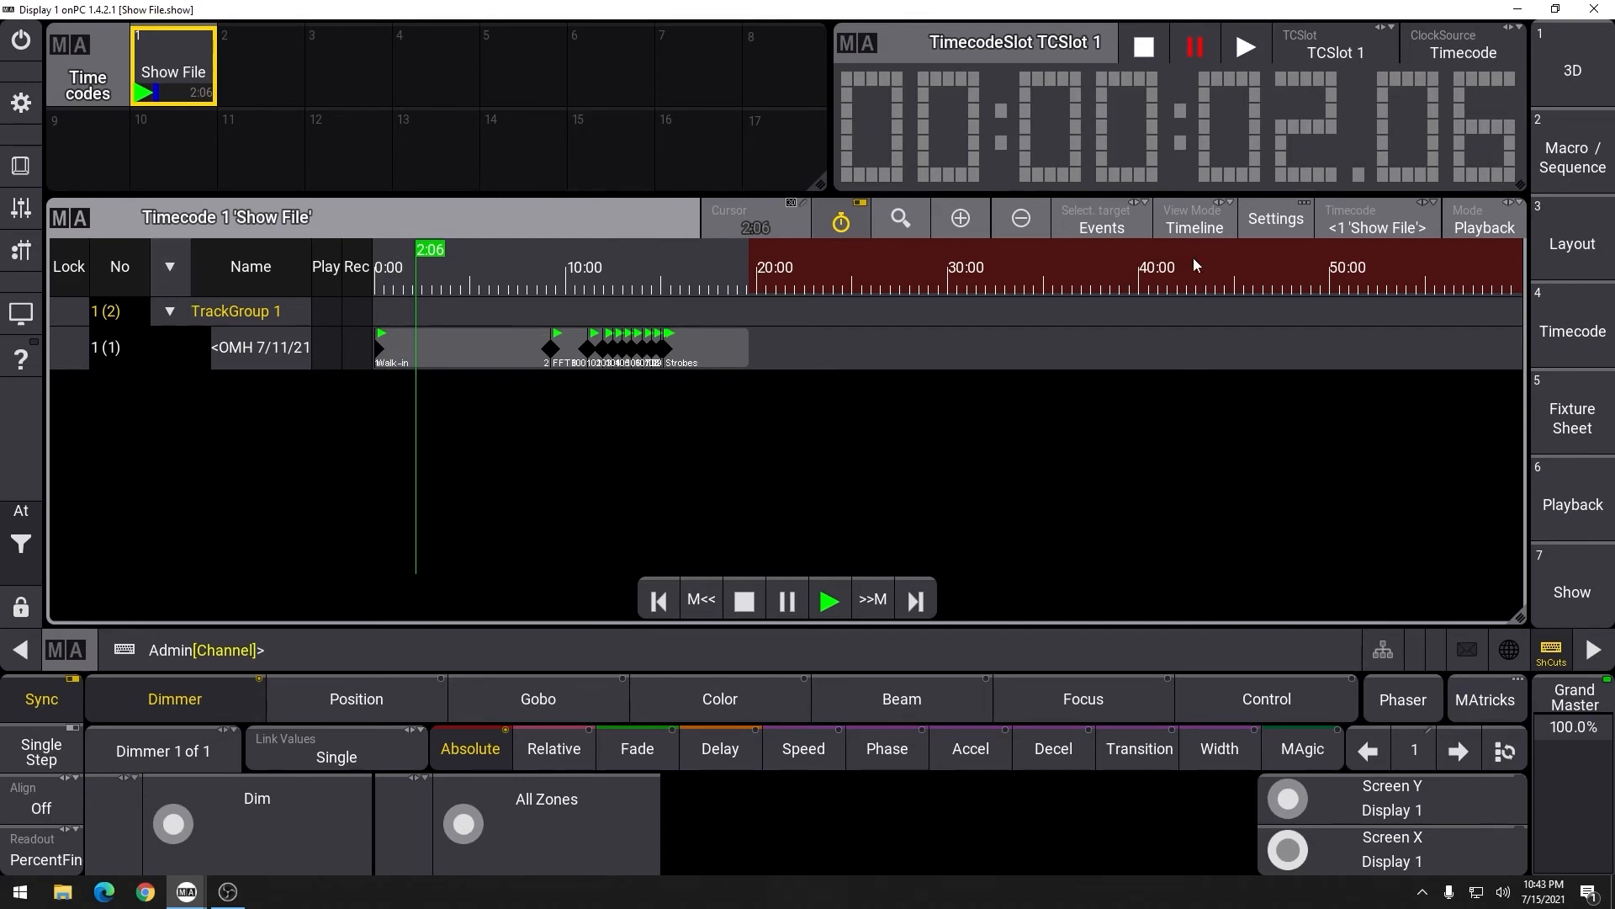
click(1512, 223)
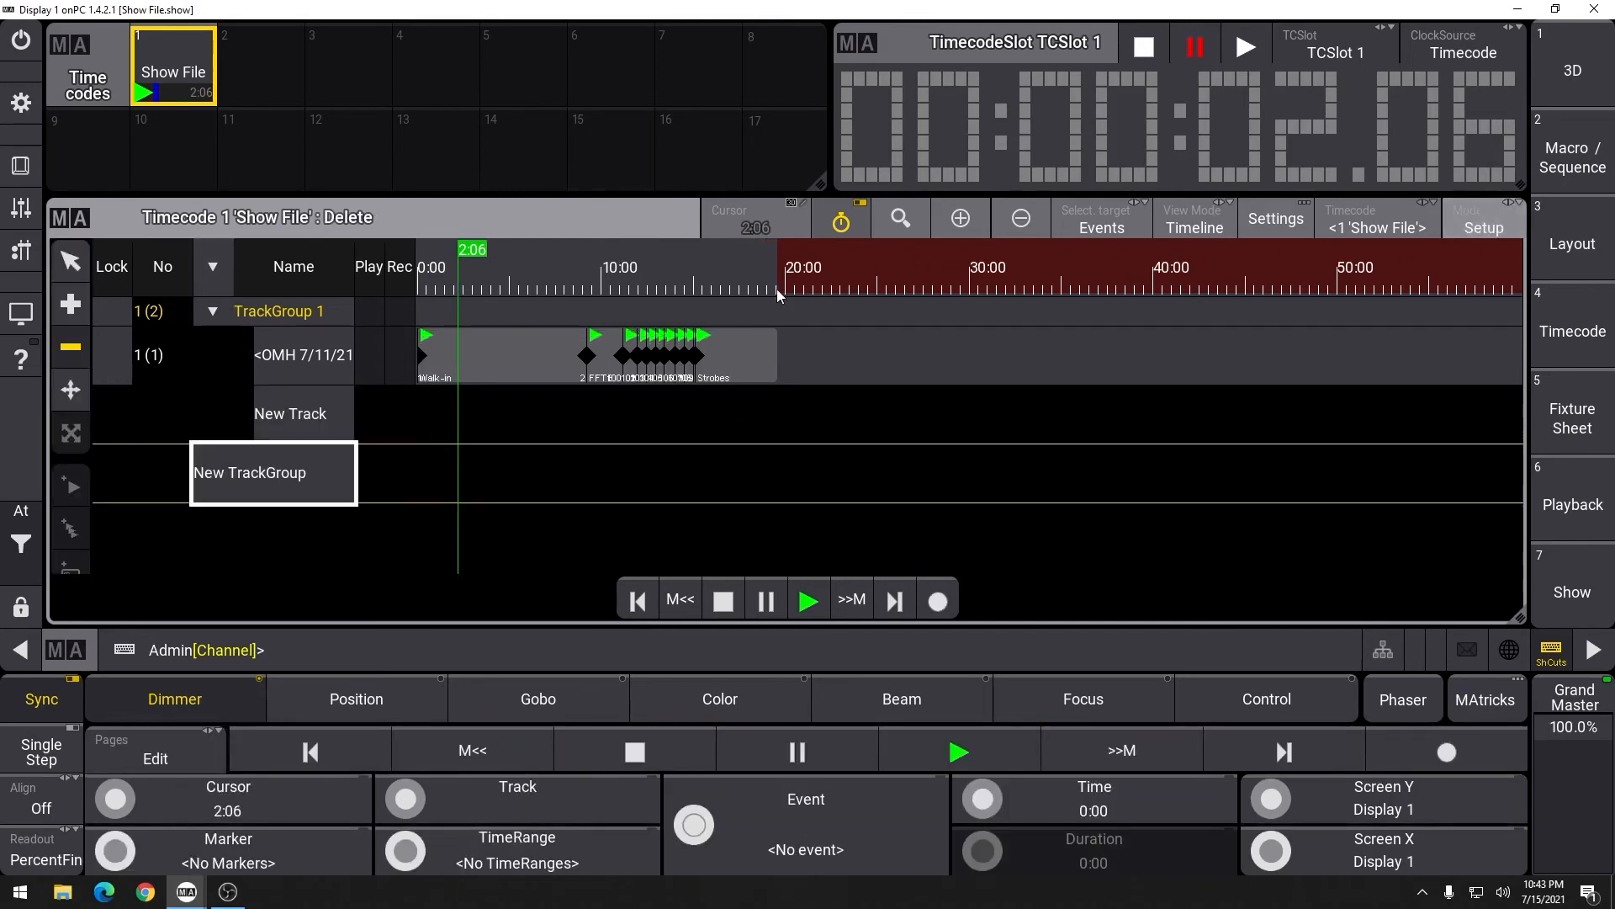
click(81, 272)
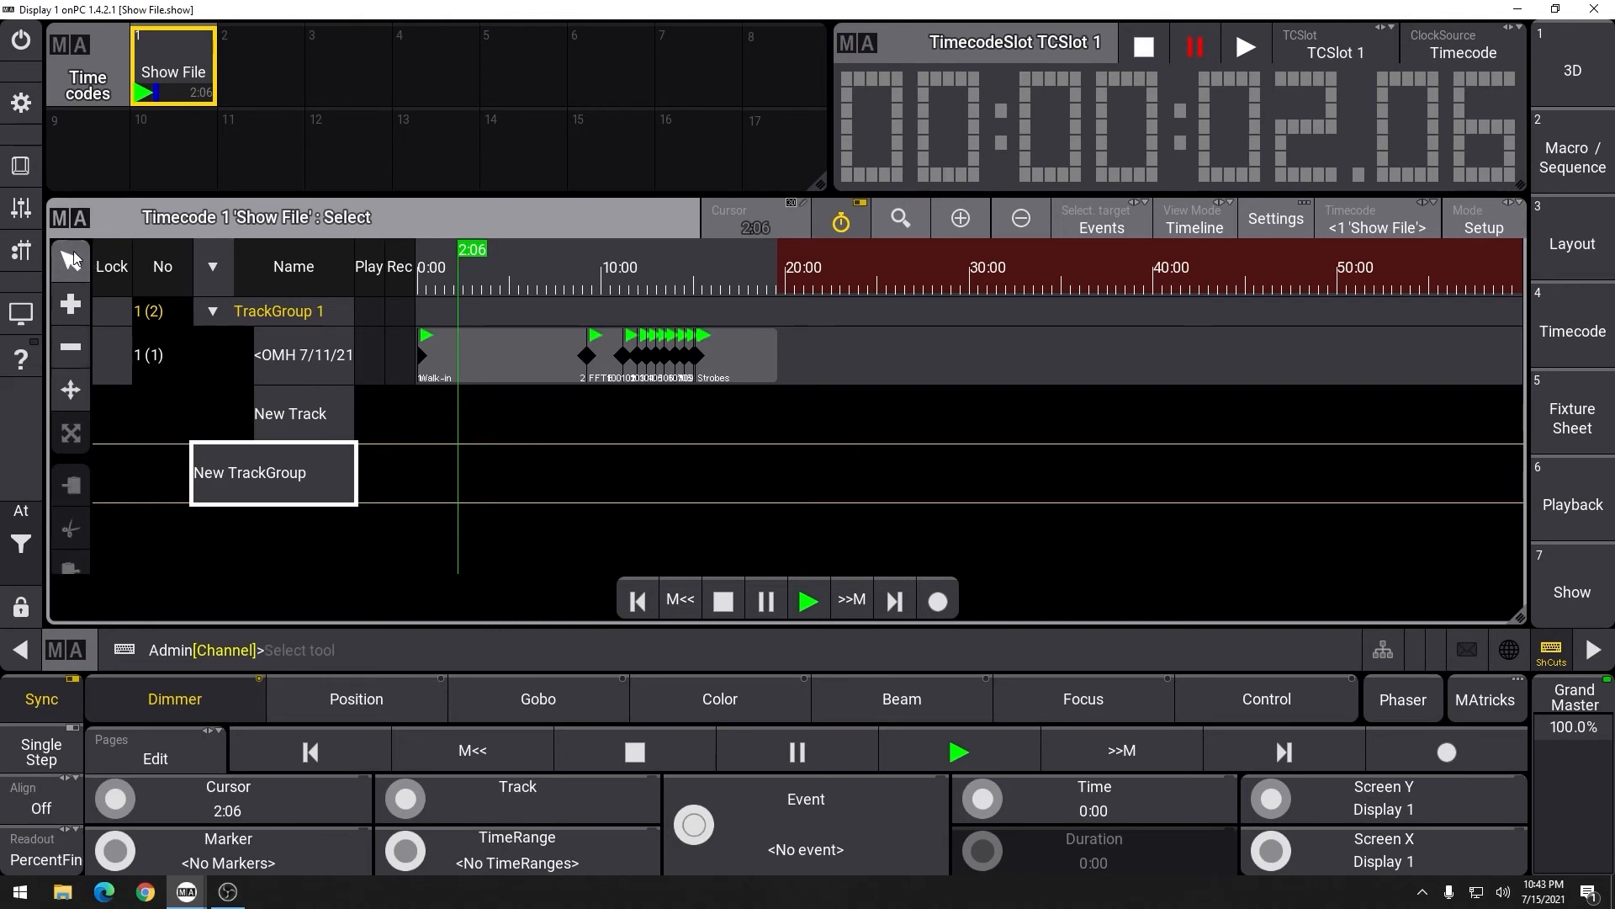
click(423, 355)
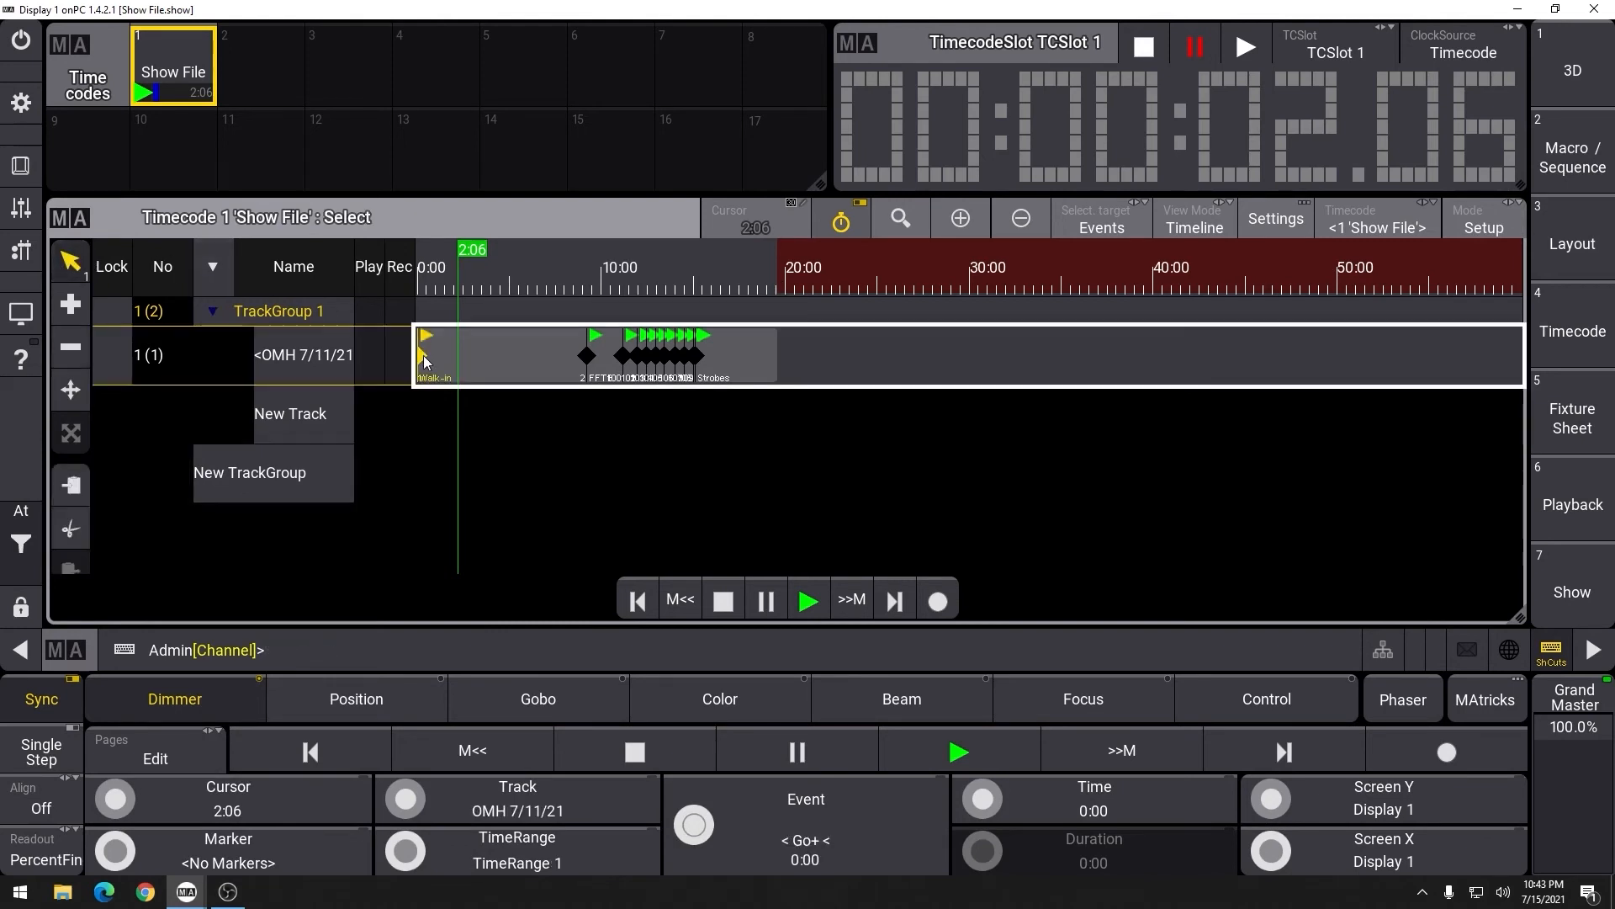
Step: Add a trial event at about 6:08 on the OMH 7/11/21 track and delete it again
click(76, 307)
click(532, 355)
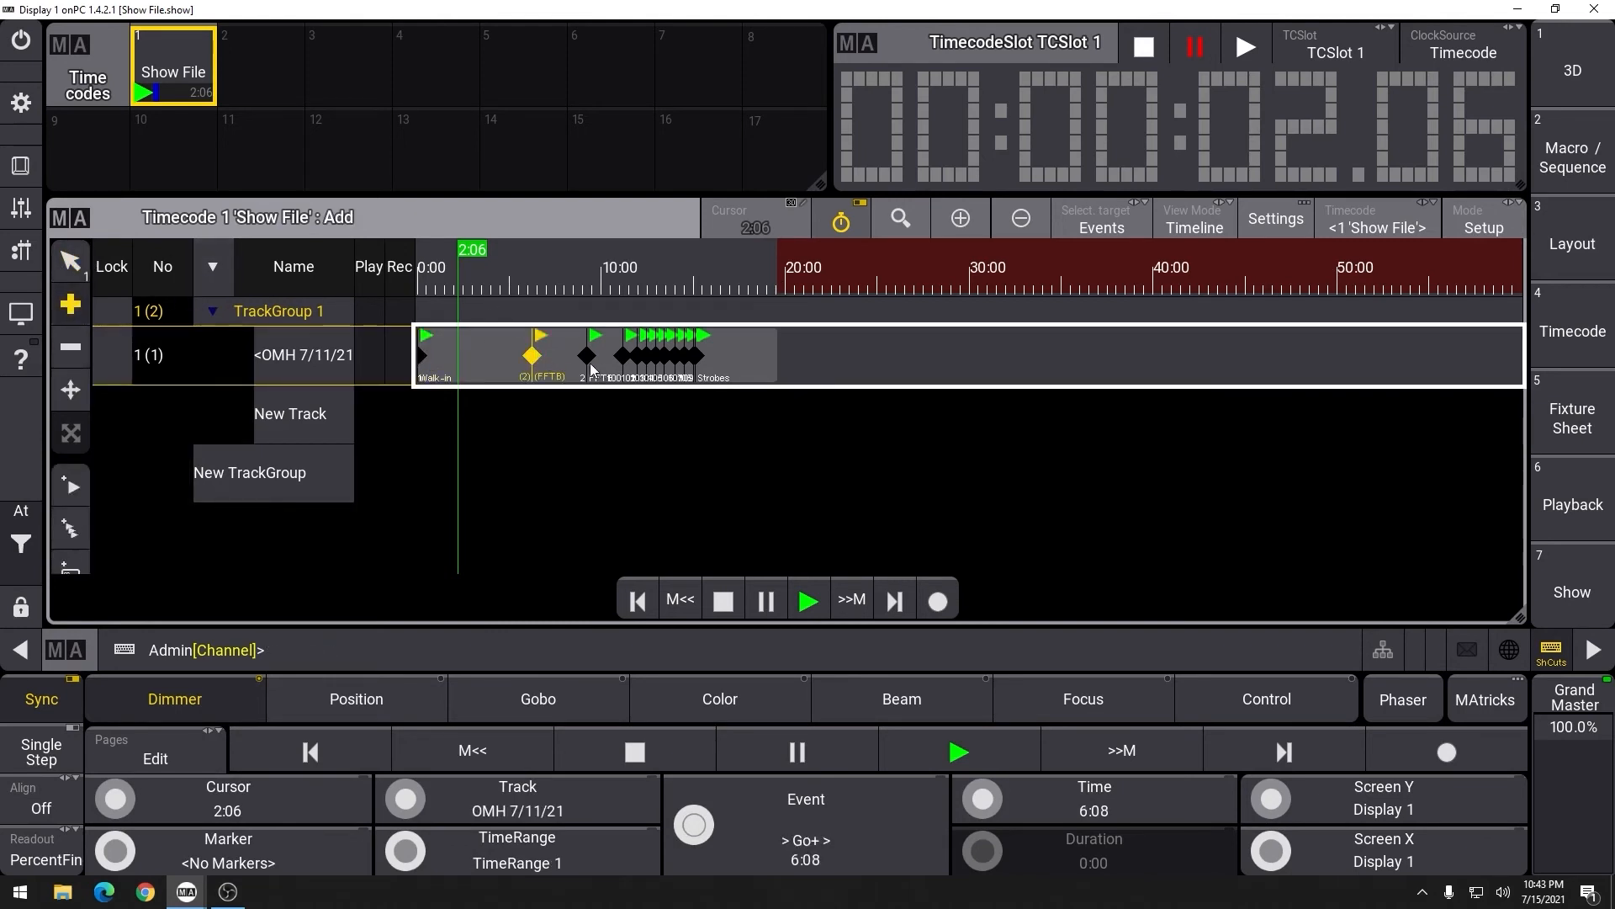
click(70, 346)
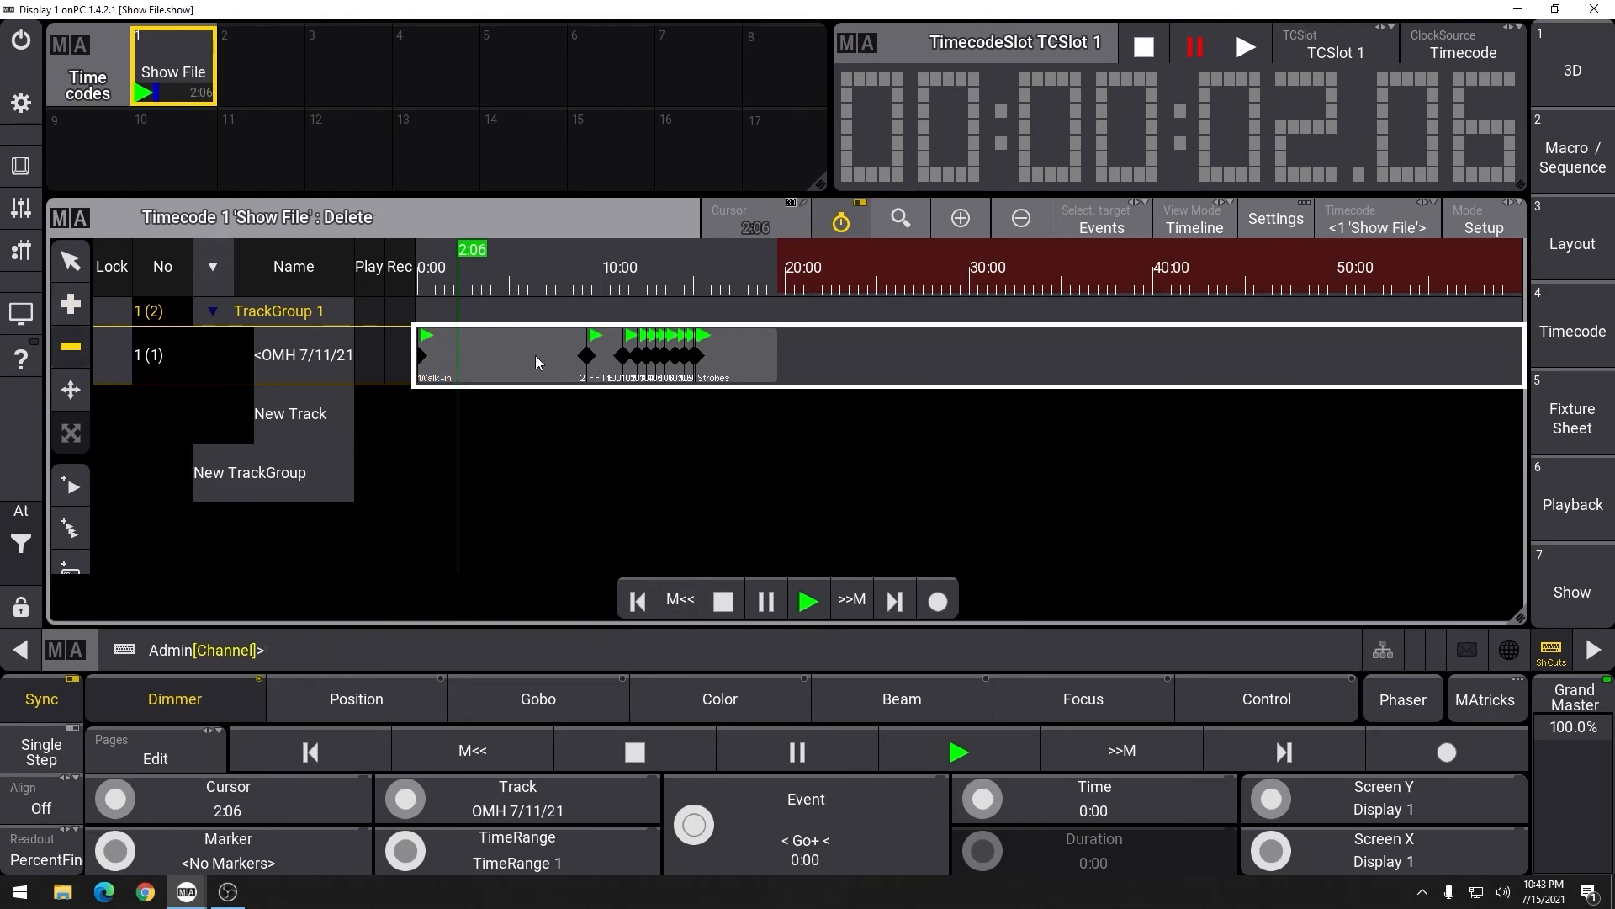
Step: Move the FFTB event on the OMH 7/11/21 track to about 5:27 and return to the Select tool
click(71, 390)
drag(586, 356, 526, 358)
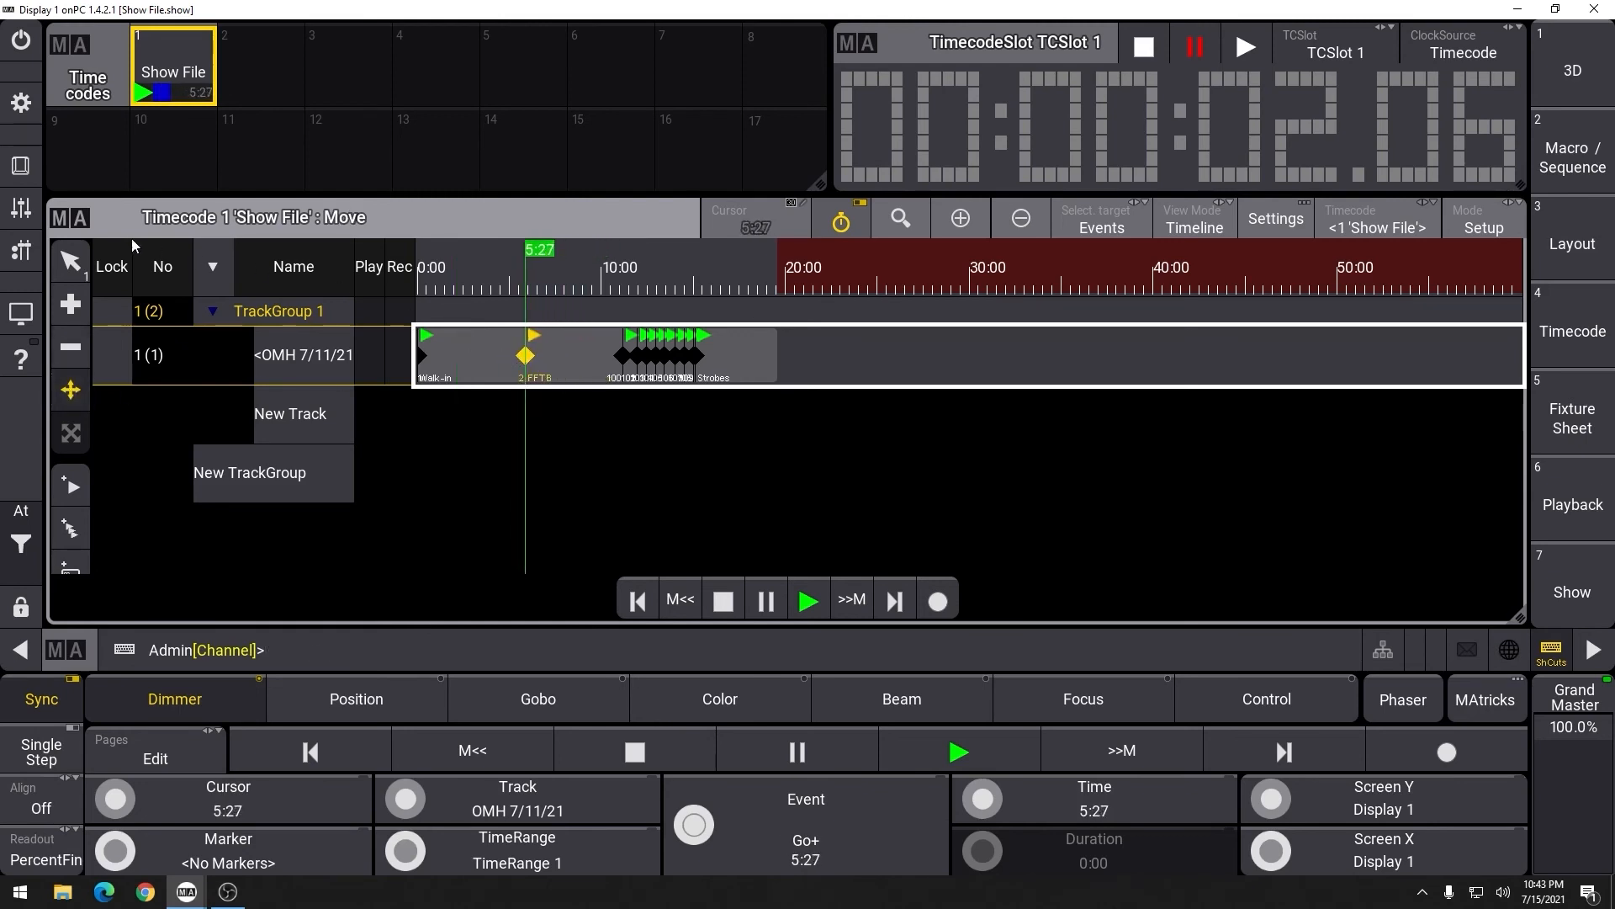
click(72, 262)
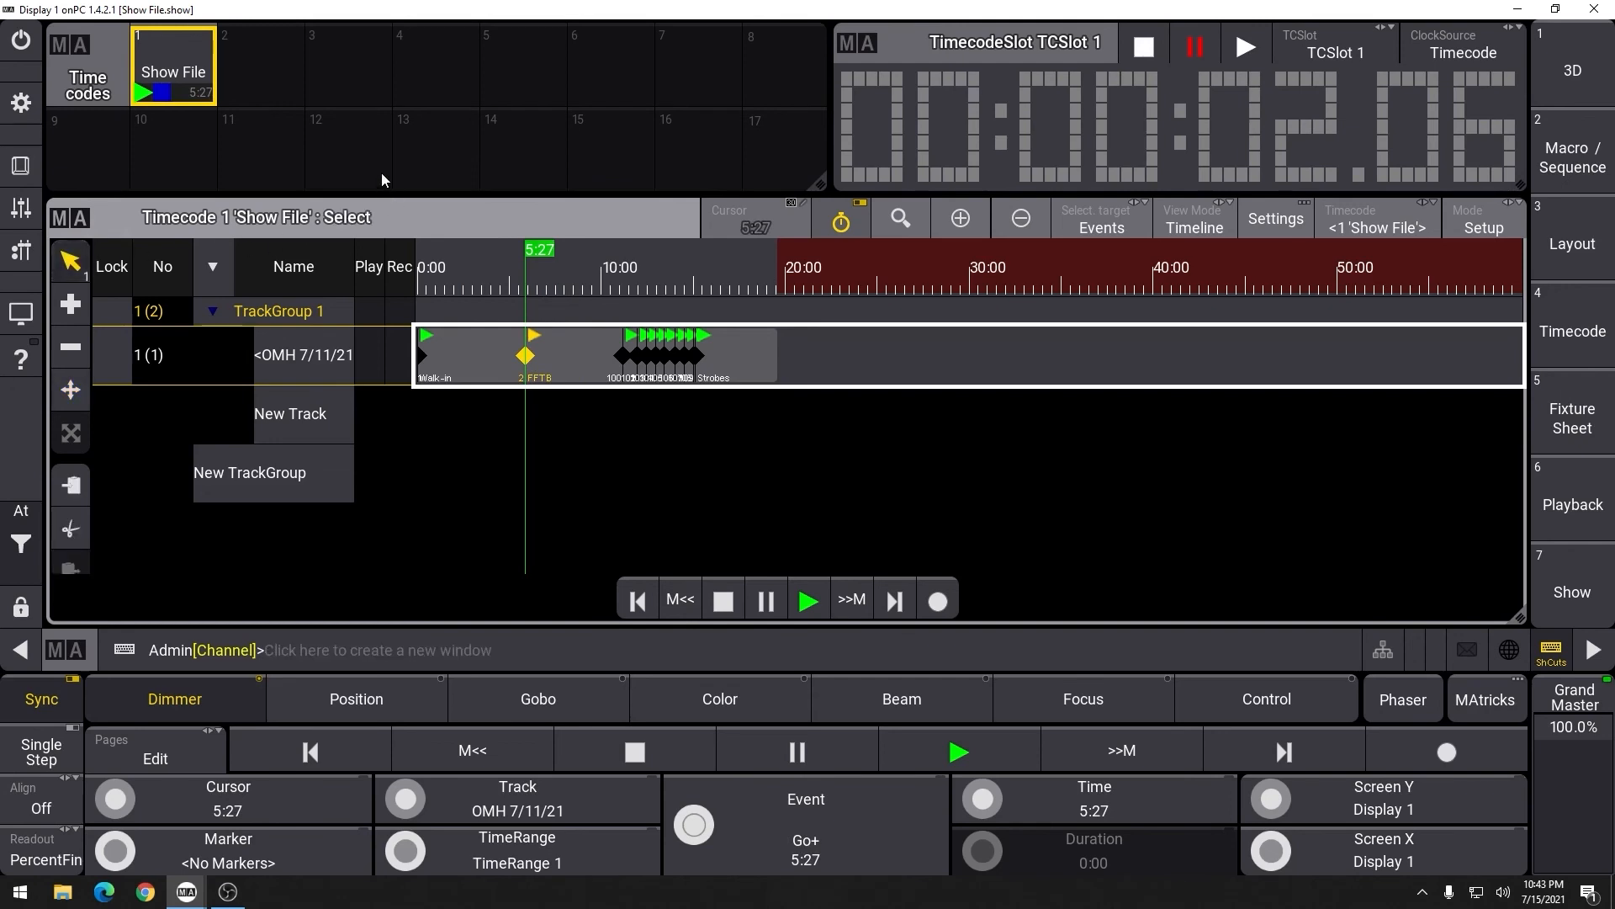